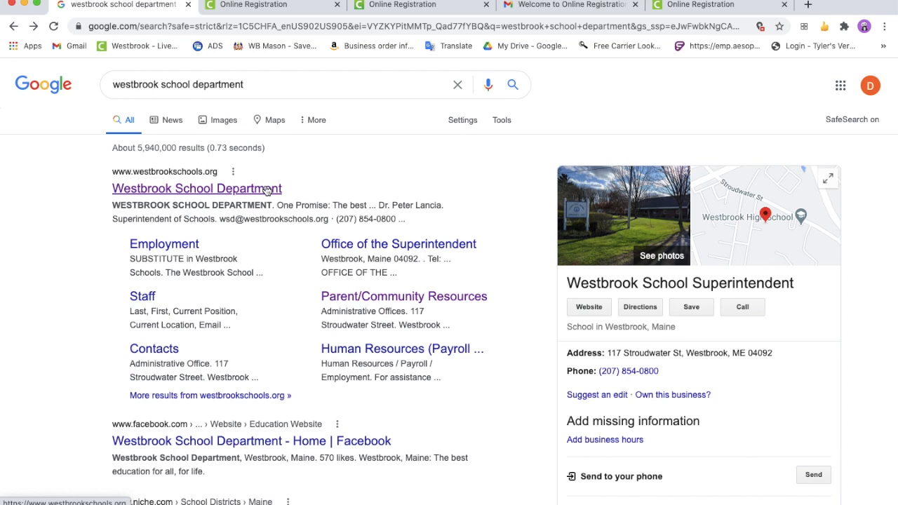
Open the Westbrook School Department website and go to its Kindergarten Registration 2021 page under the parent and community resources
click(267, 189)
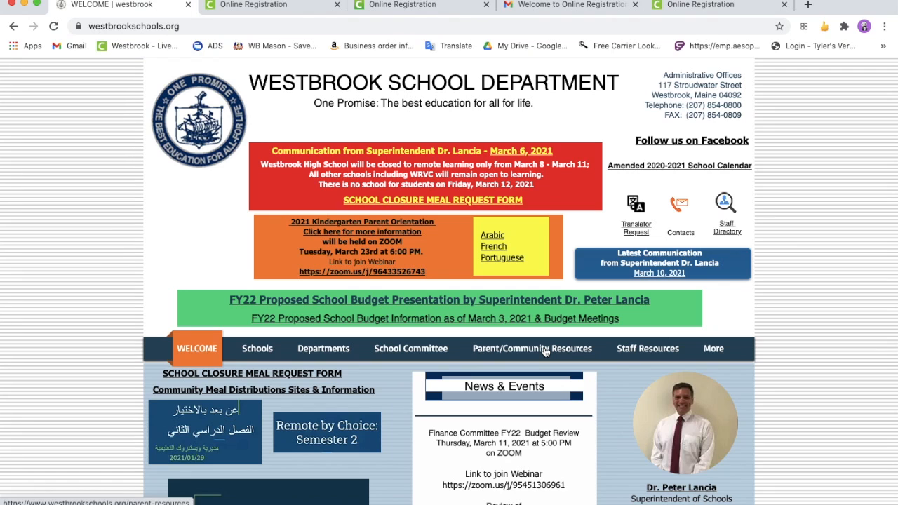
click(546, 350)
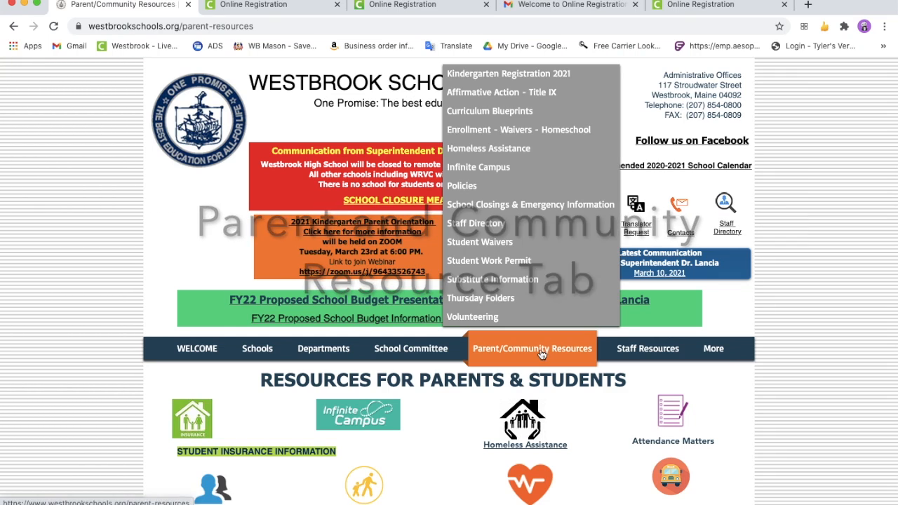
click(548, 75)
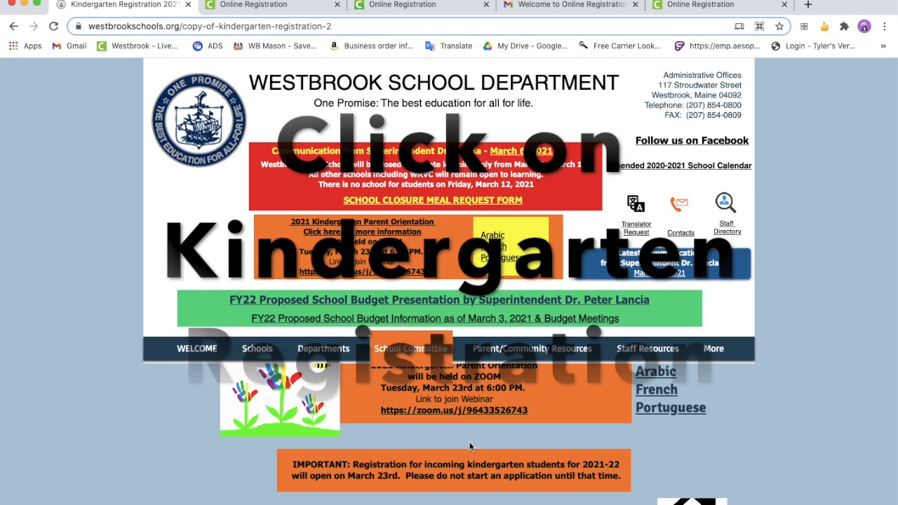
Bring up the online registration application and move on from the household's Primary Phone section
click(247, 5)
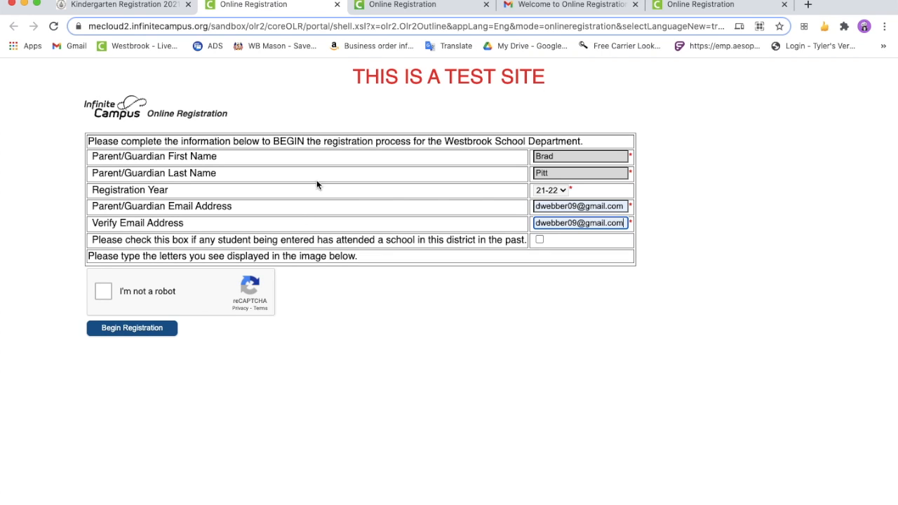
click(388, 8)
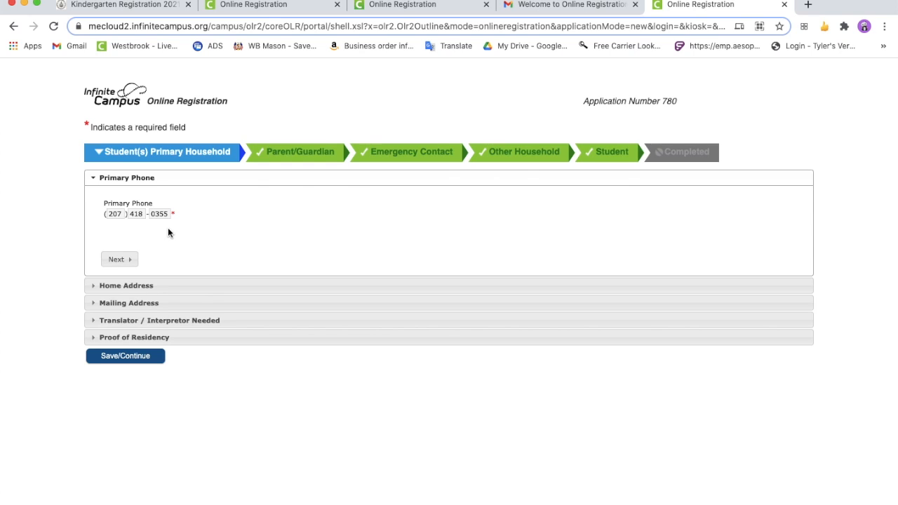
click(133, 259)
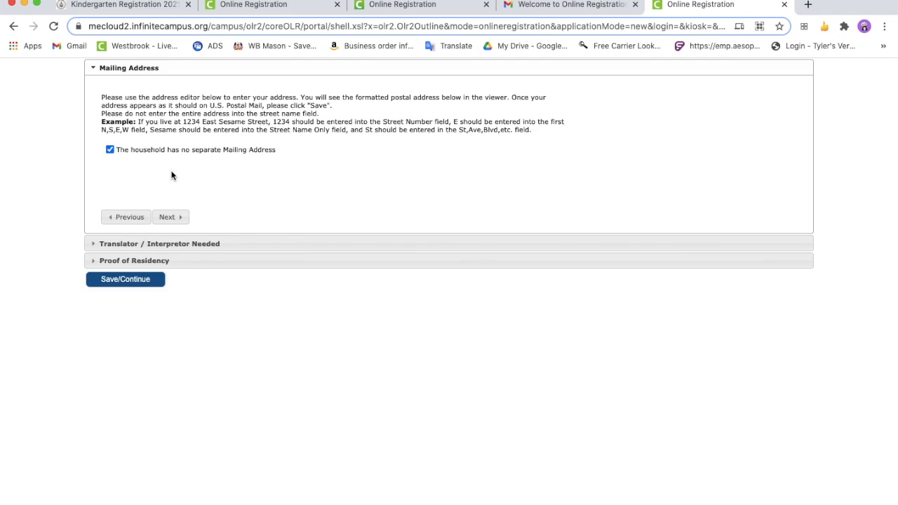
Uncheck the option stating that the household has no separate mailing address, and continue to the translator section
scroll(171, 173, up, 1)
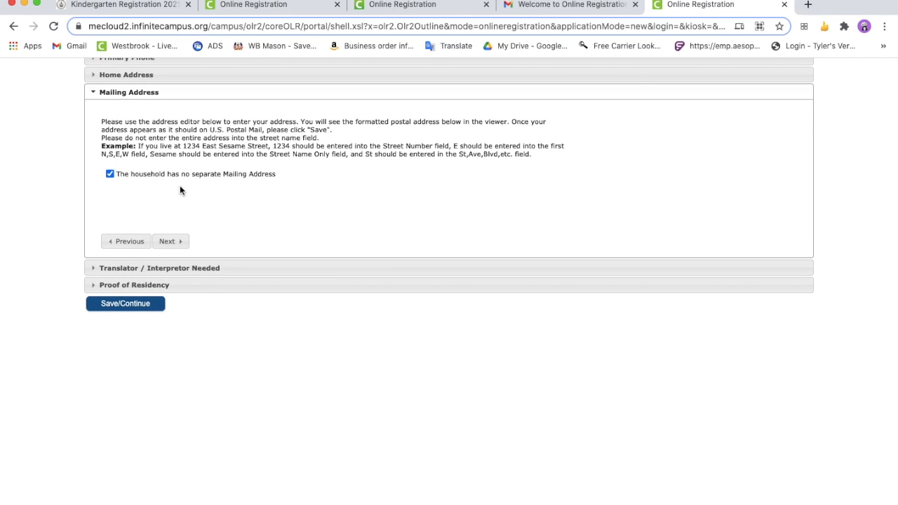
click(110, 174)
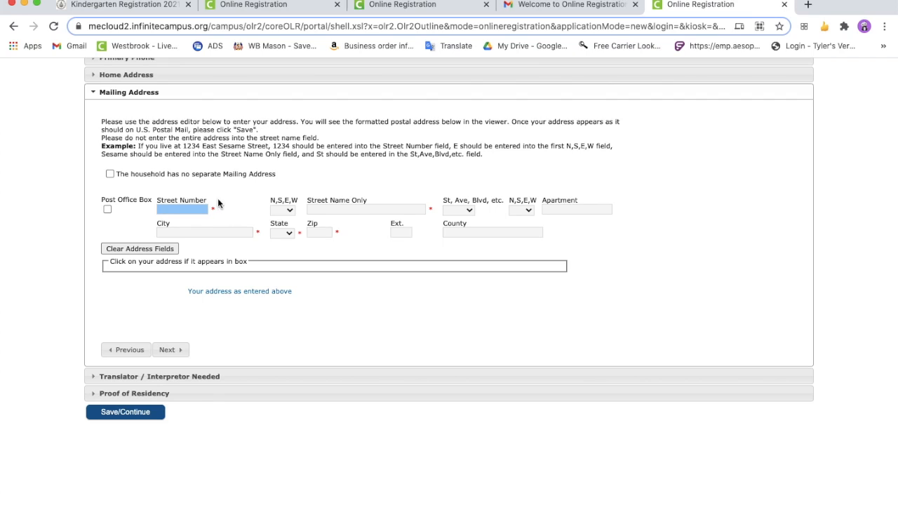
click(167, 349)
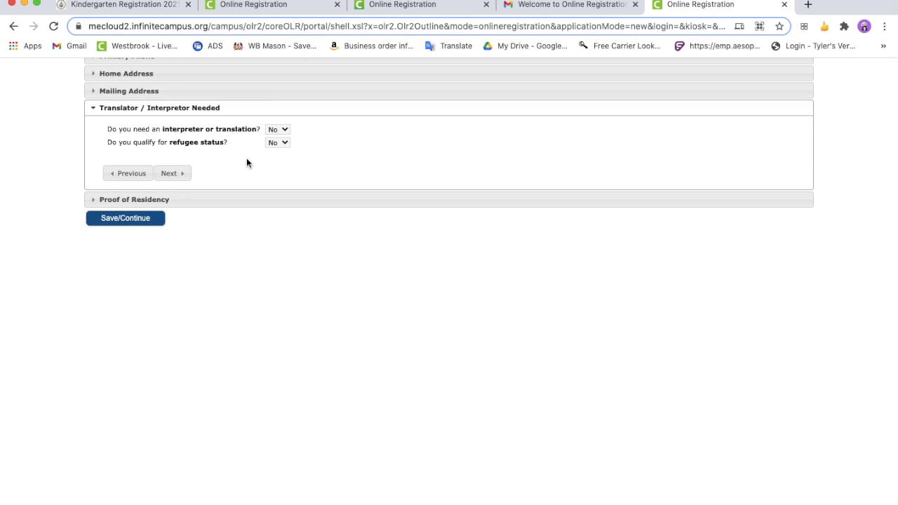
Answer Yes to needing an interpreter or translation and look through the preferred interpreter languages
click(285, 128)
click(288, 129)
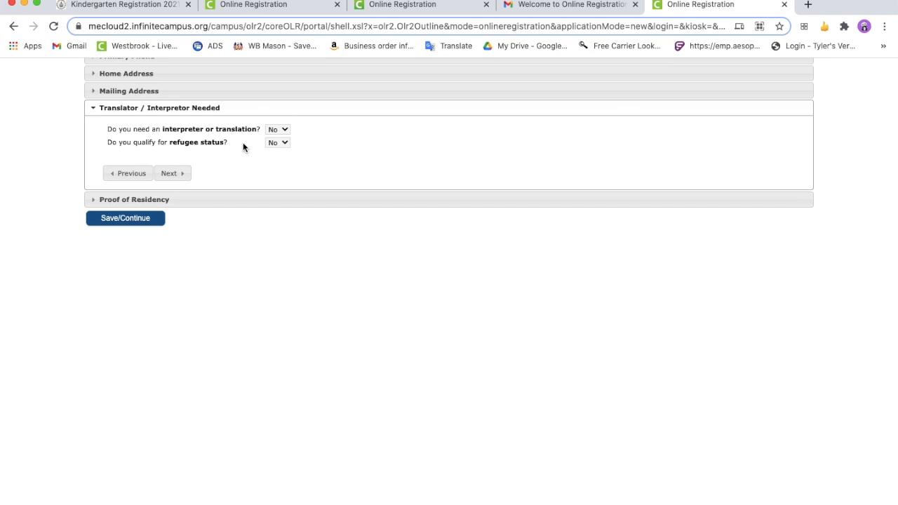
click(284, 144)
click(284, 143)
click(284, 149)
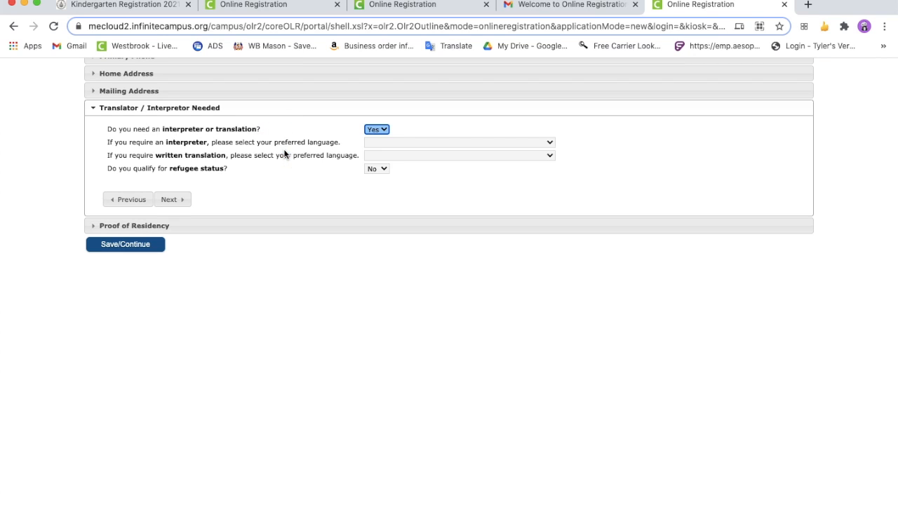
click(430, 143)
click(423, 144)
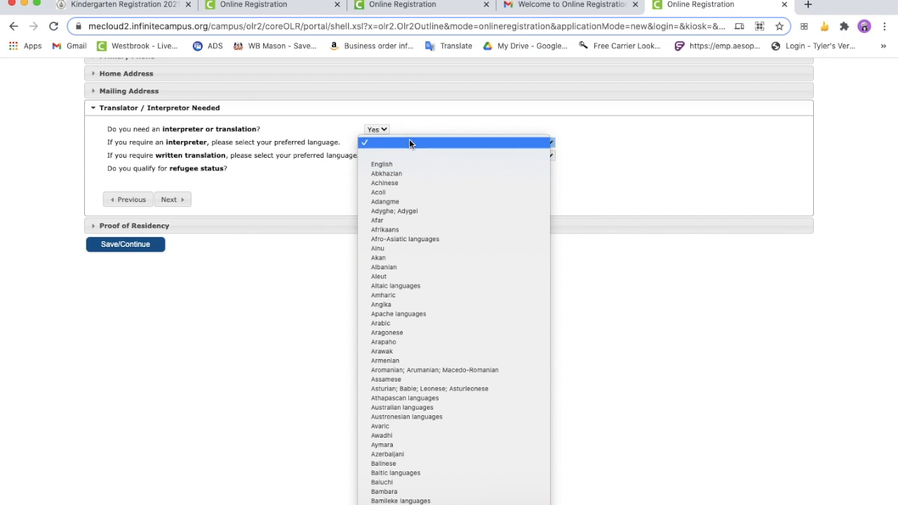
click(409, 143)
Set the interpreter or translation question to No and continue past the translator section
click(379, 129)
click(381, 108)
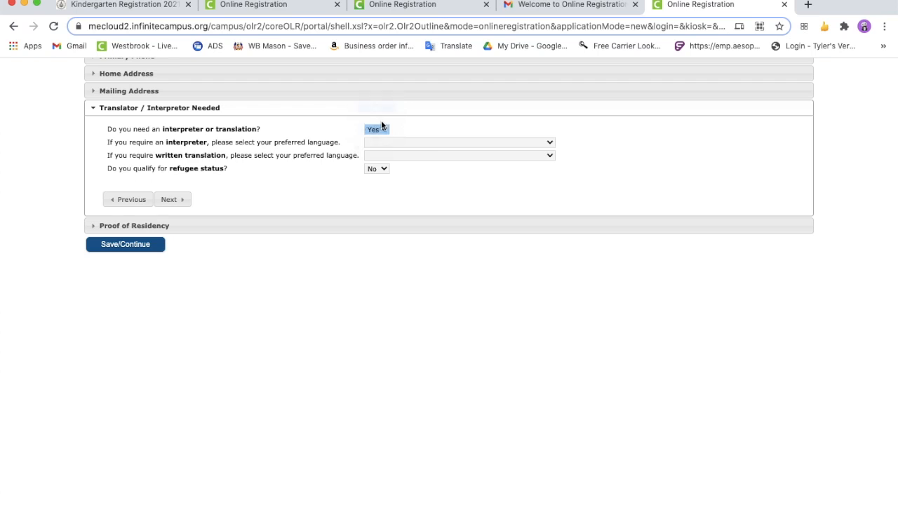
click(188, 173)
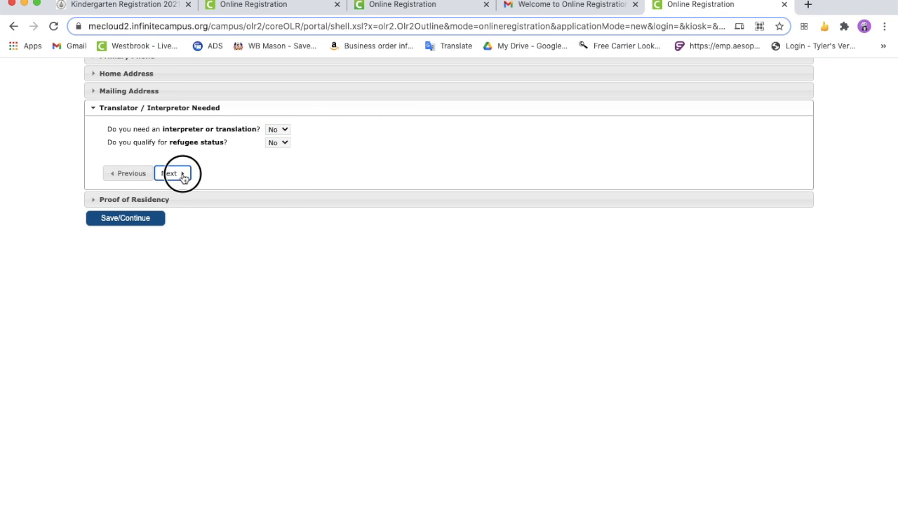
click(109, 108)
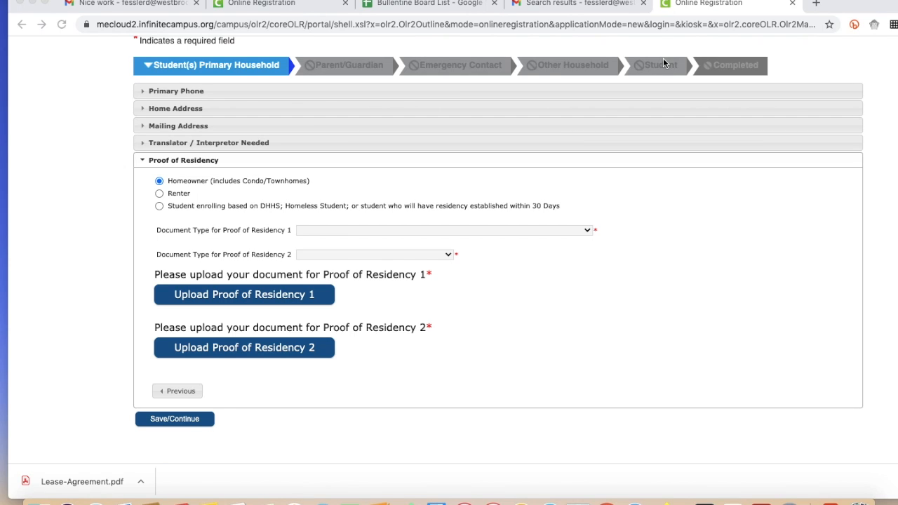
Set the first proof of residency to "Renter - A signed lease for your residence" and the second to "Gas, Electric, or Water Bill"
click(587, 233)
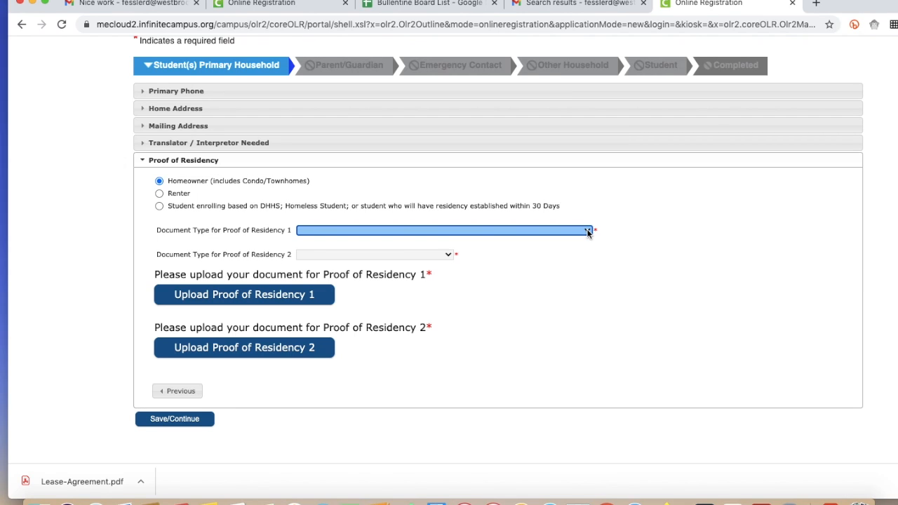
click(588, 232)
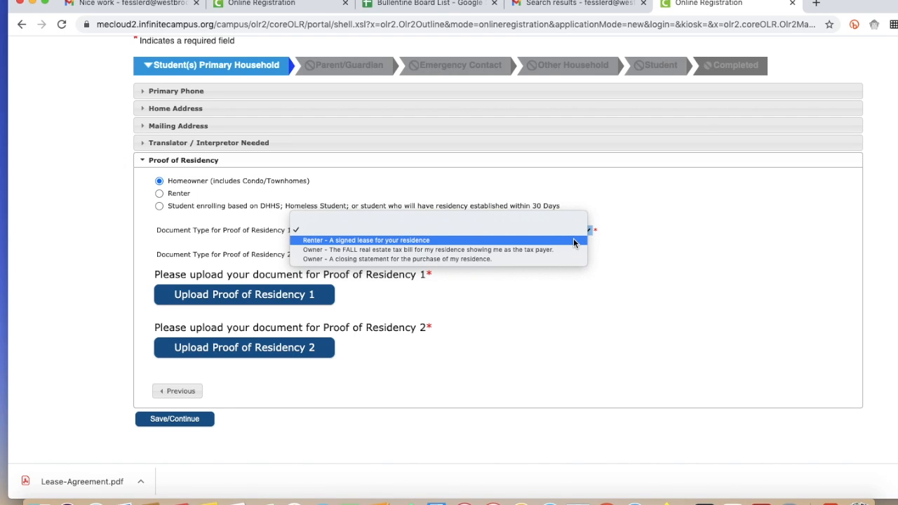
click(574, 241)
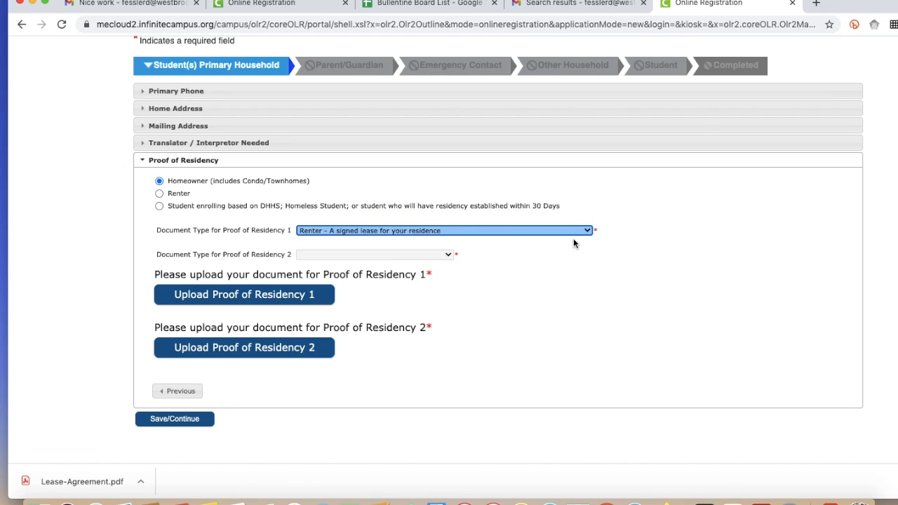
click(447, 255)
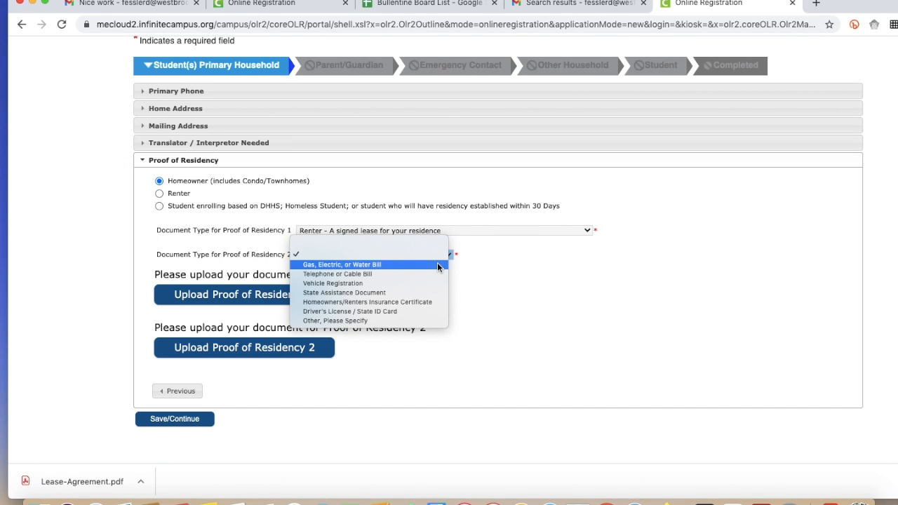
click(436, 264)
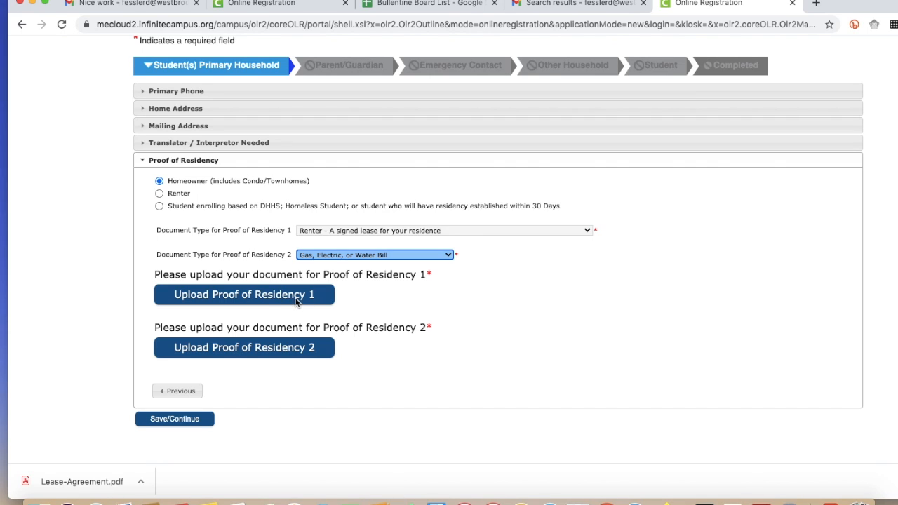
Upload Lease-Agreement.pdf from the Desktop as Proof of Residency 1
click(256, 302)
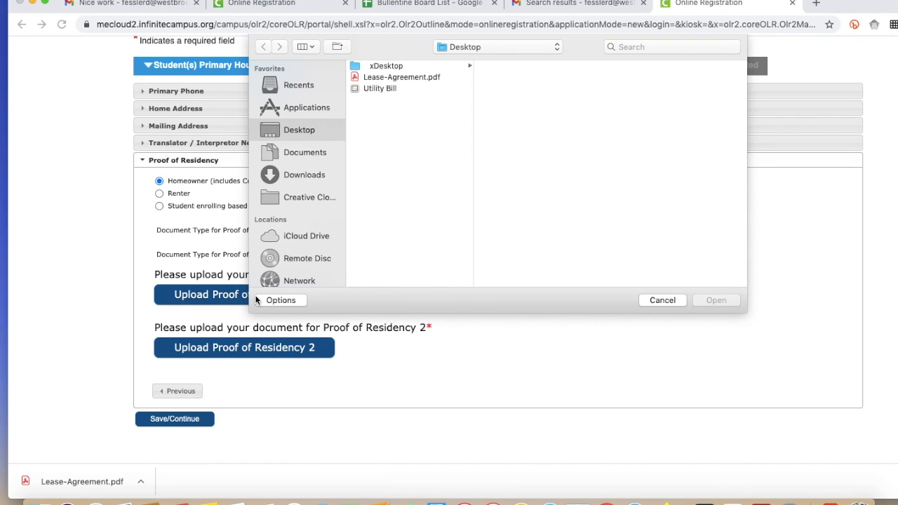
click(388, 78)
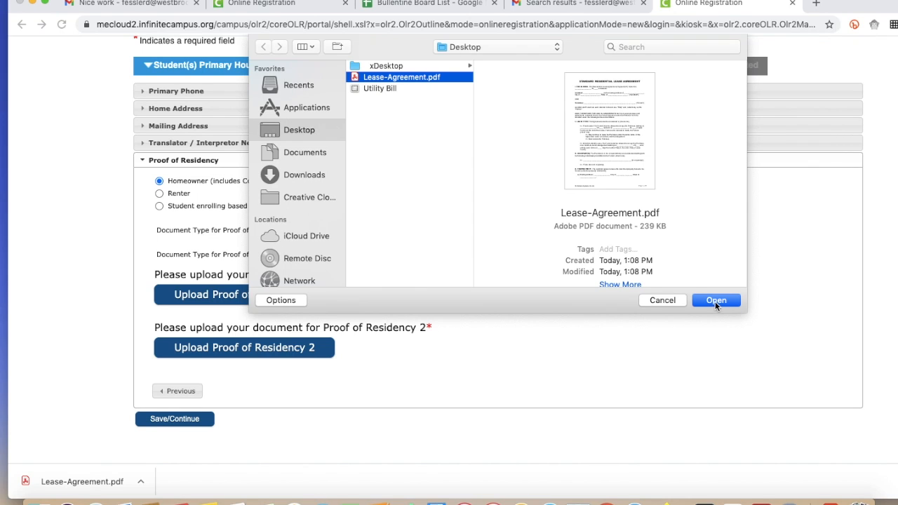
click(715, 300)
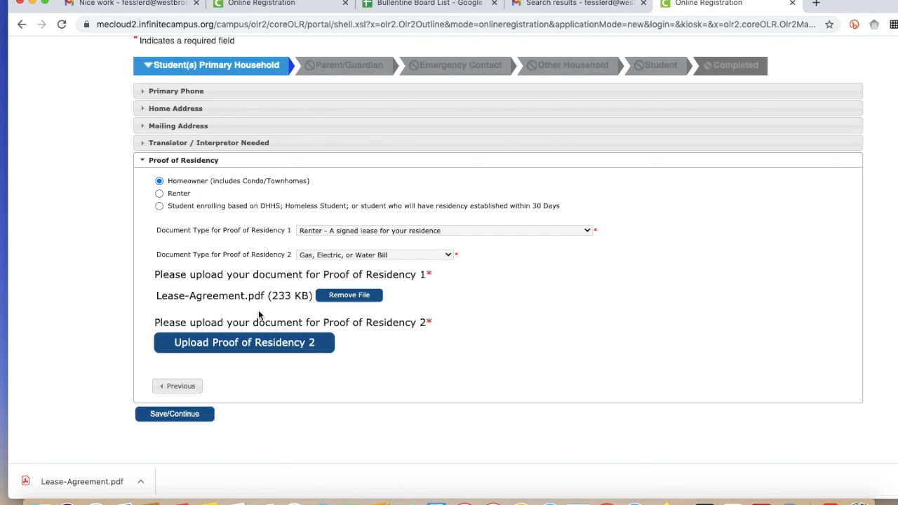
Upload the Utility Bill image from the Desktop as Proof of Residency 2 and save the primary household section
click(232, 343)
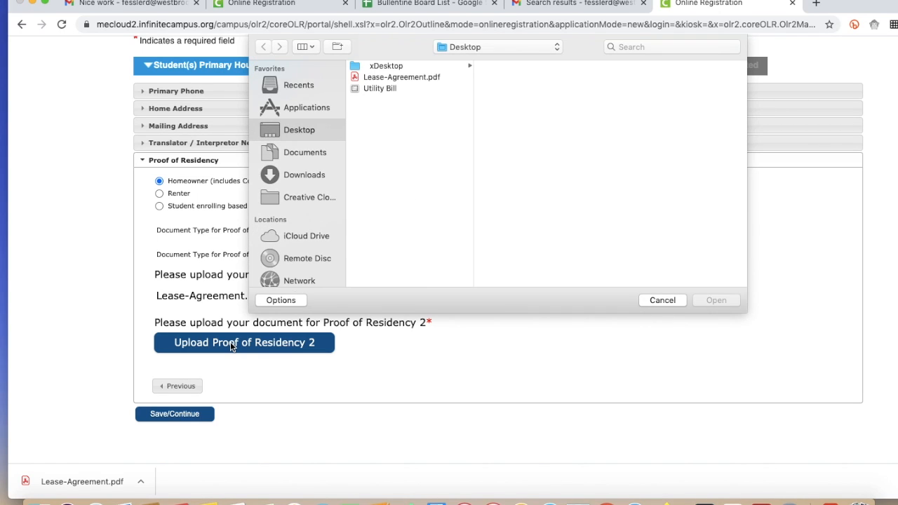
click(387, 87)
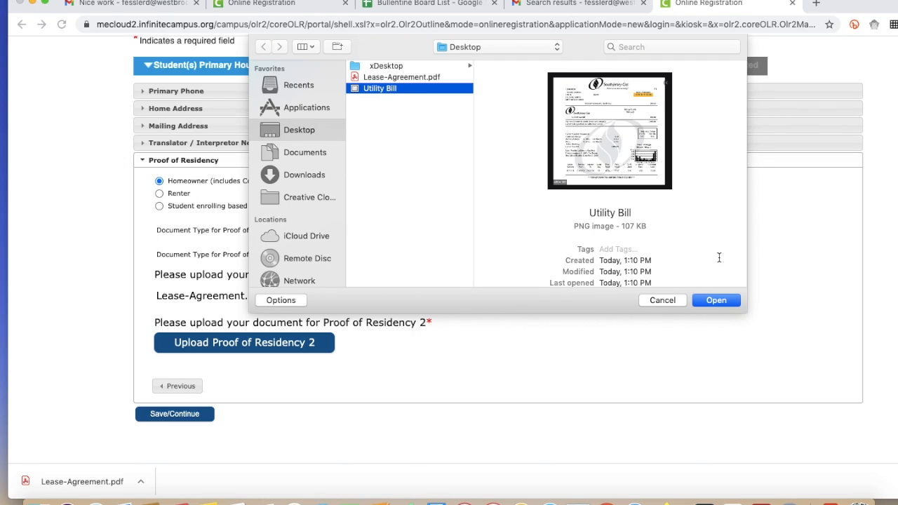
click(716, 300)
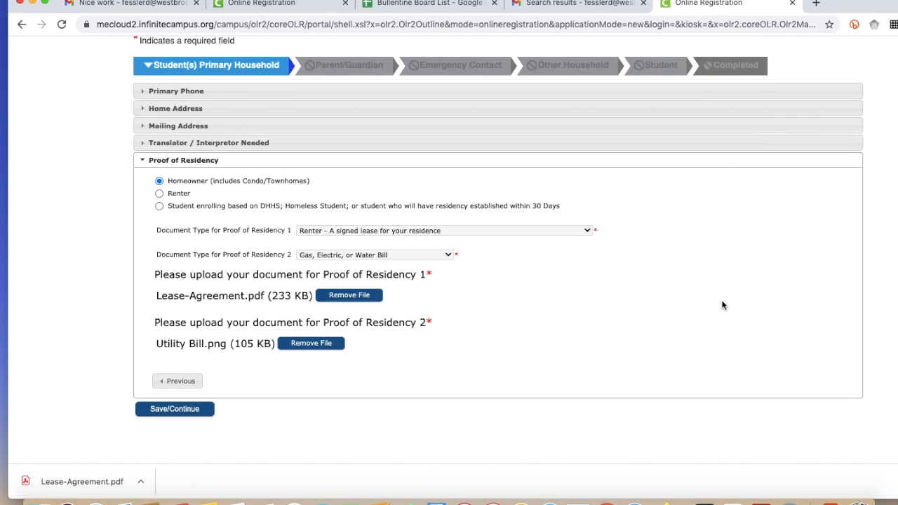
click(156, 410)
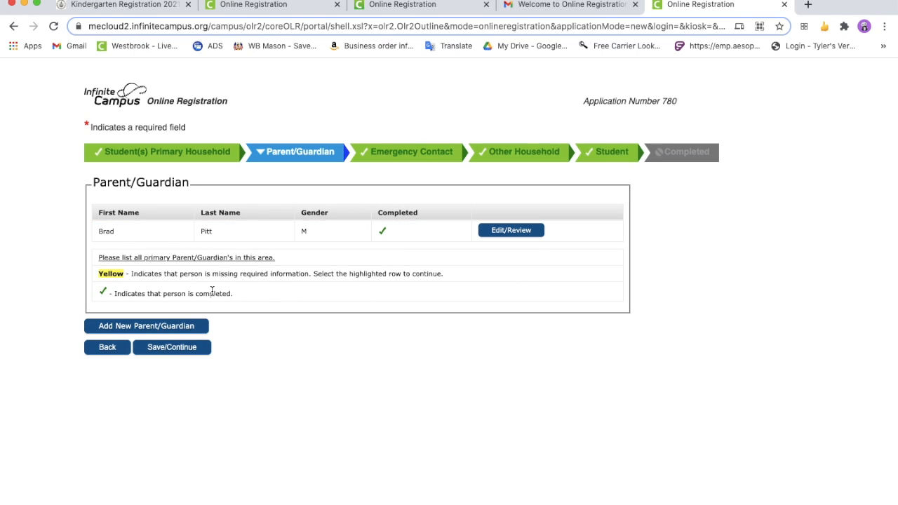
Add a new parent/guardian, acknowledge the warning, and enter the guardian's first and last name
click(180, 326)
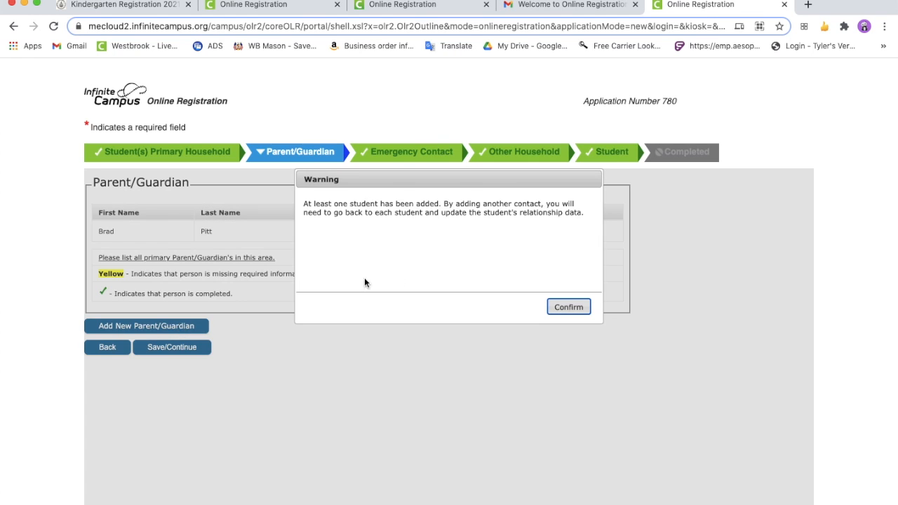
click(564, 308)
click(321, 238)
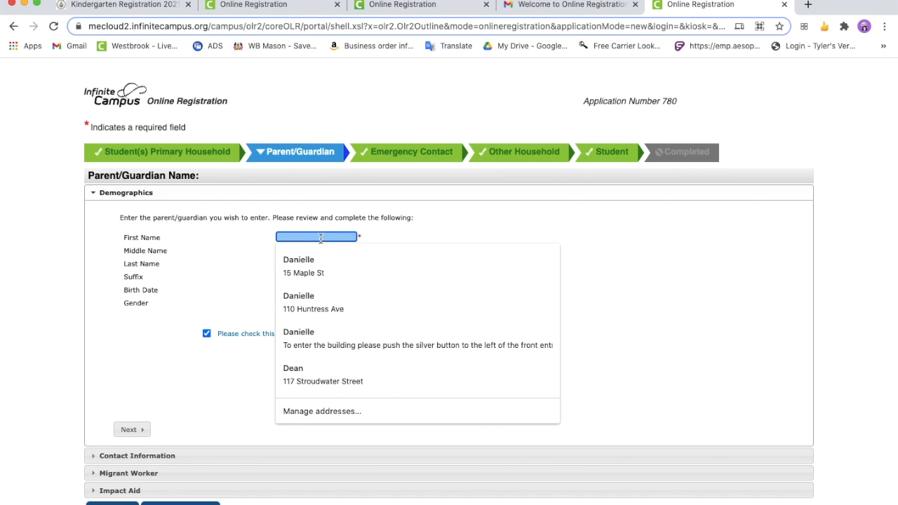
text(Angelina)
key(Tab)
key(Tab)
text(Jolie)
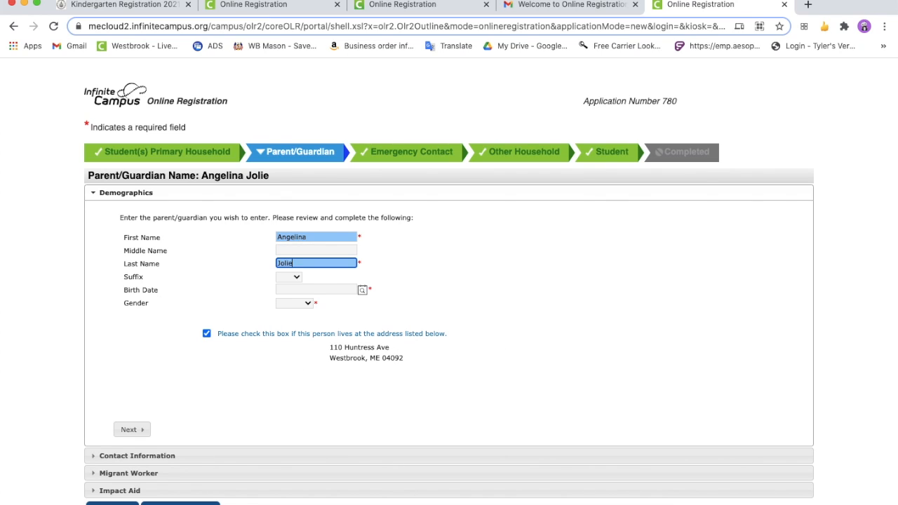
key(Tab)
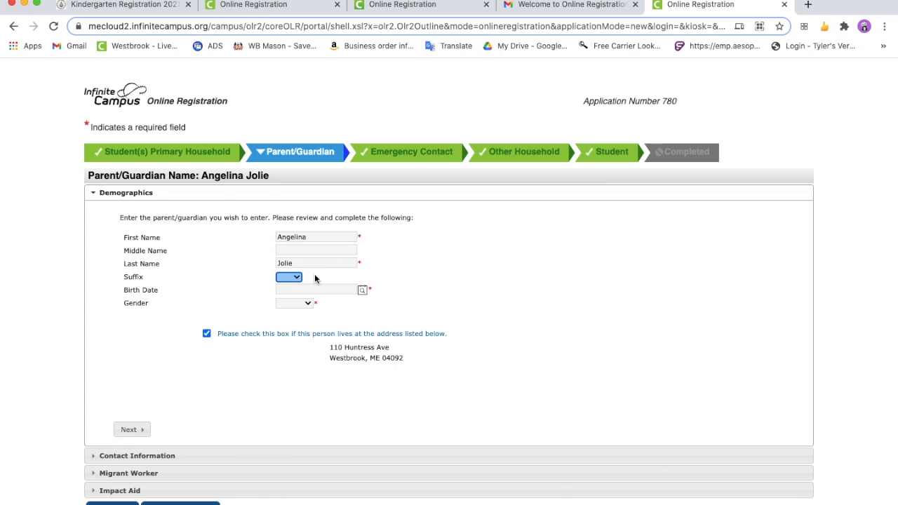
Enter the guardian's birth date, set the gender to Female, and proceed from the demographics to the contact information
click(319, 290)
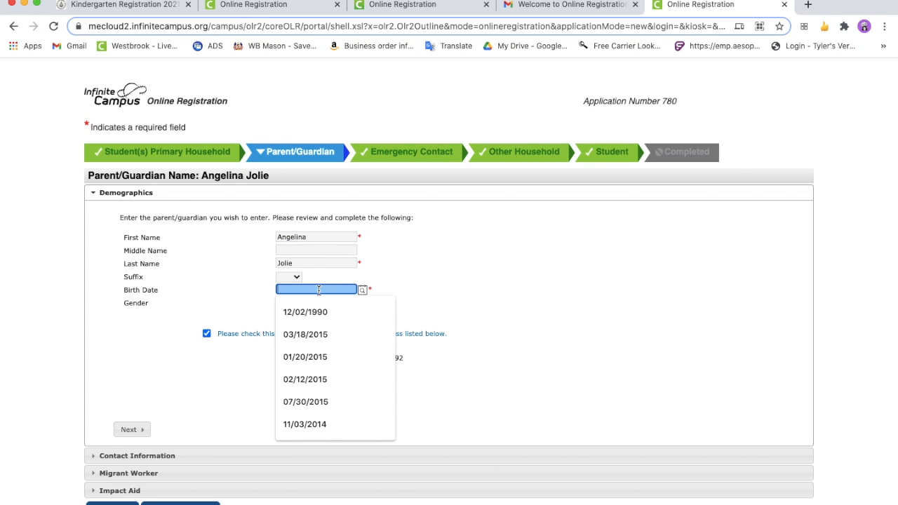
text(02/02/1992)
click(310, 305)
click(301, 334)
scroll(246, 185, down, 2)
click(207, 223)
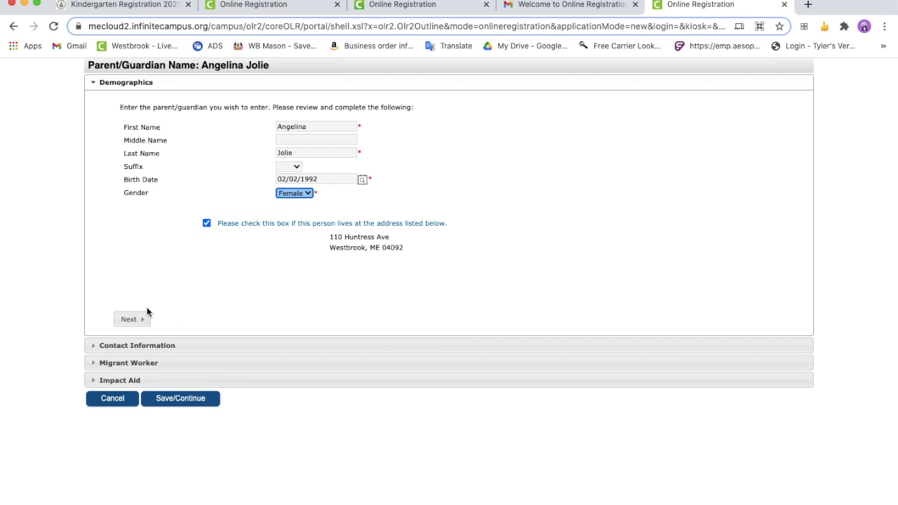
click(206, 224)
scroll(209, 366, down, 1)
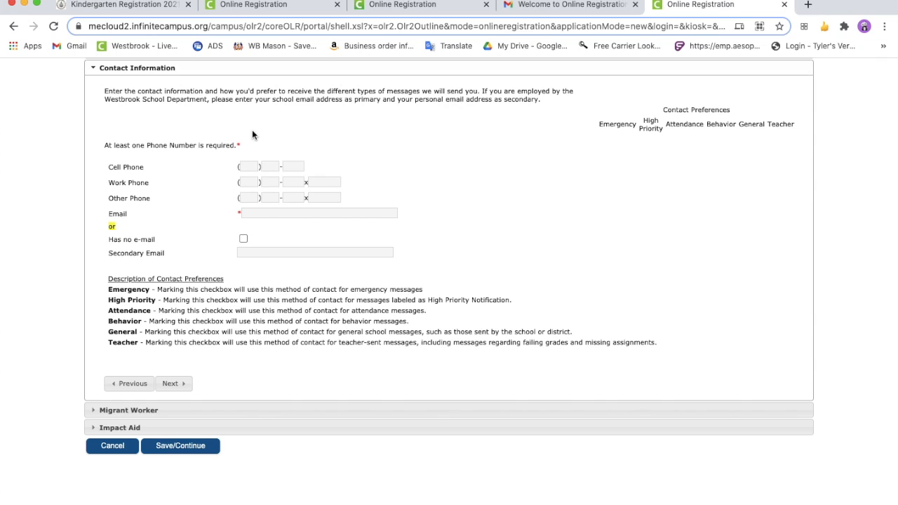
Fill in the guardian's cell phone number and e-mail address in the contact information
click(249, 166)
click(210, 183)
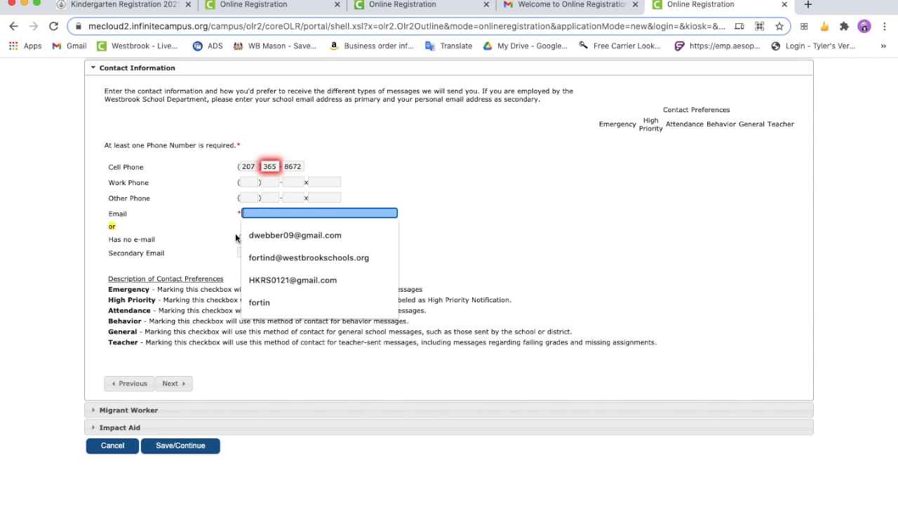
click(295, 235)
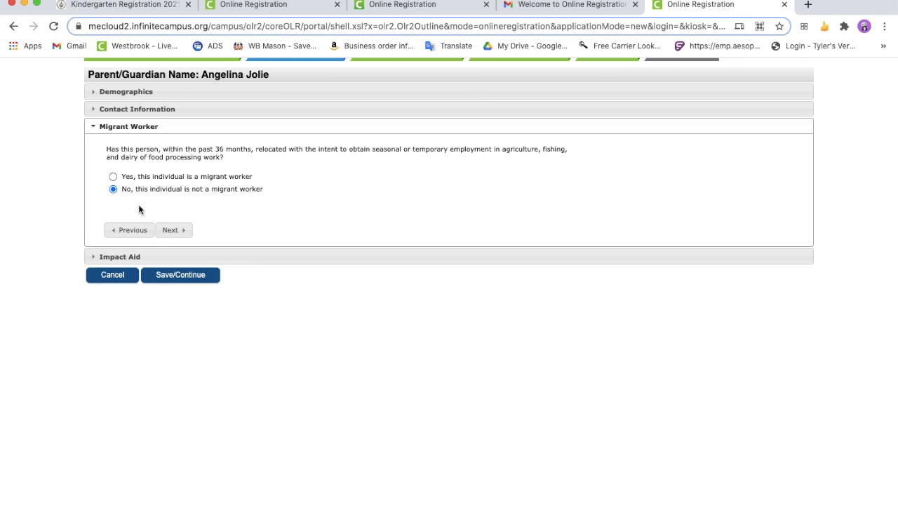
Keep the guardian marked as neither a migrant worker nor a military member, and save the guardian and the Parent/Guardian section
click(169, 231)
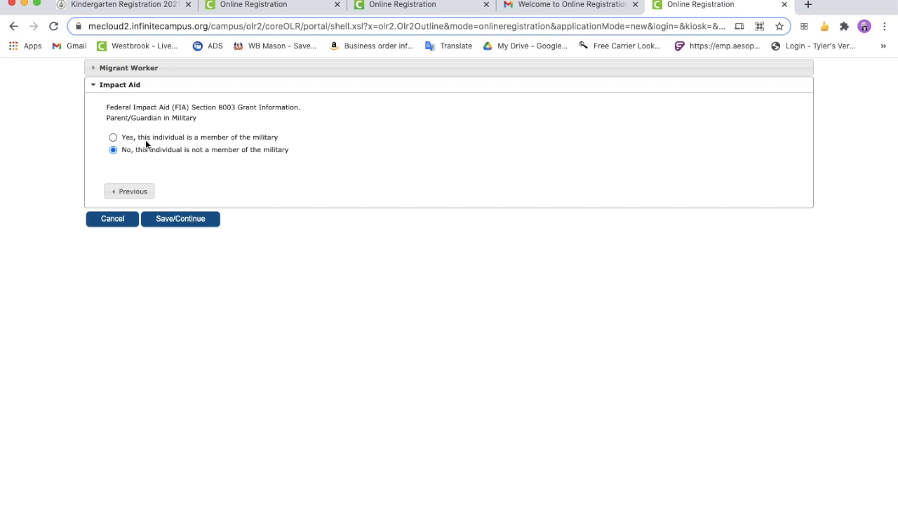
click(179, 224)
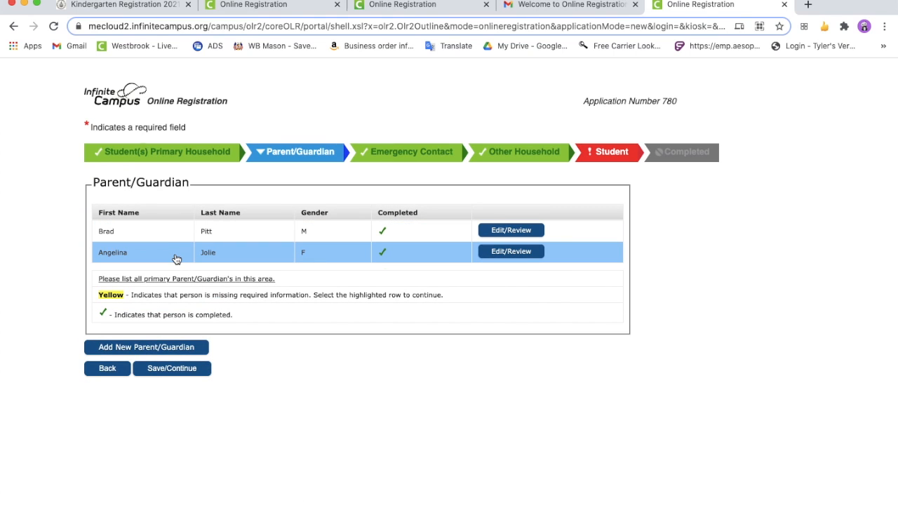
click(186, 371)
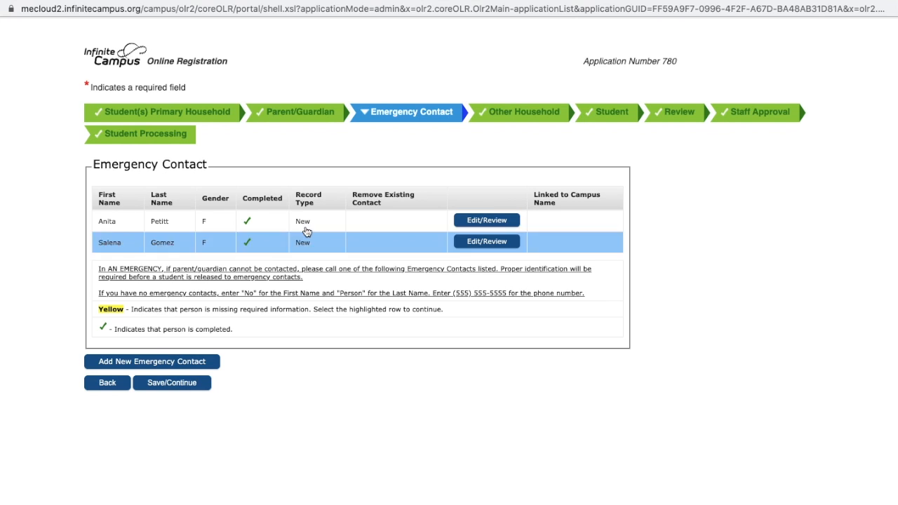
Review the second emergency contact's demographics and contact information, and save the contact
click(496, 243)
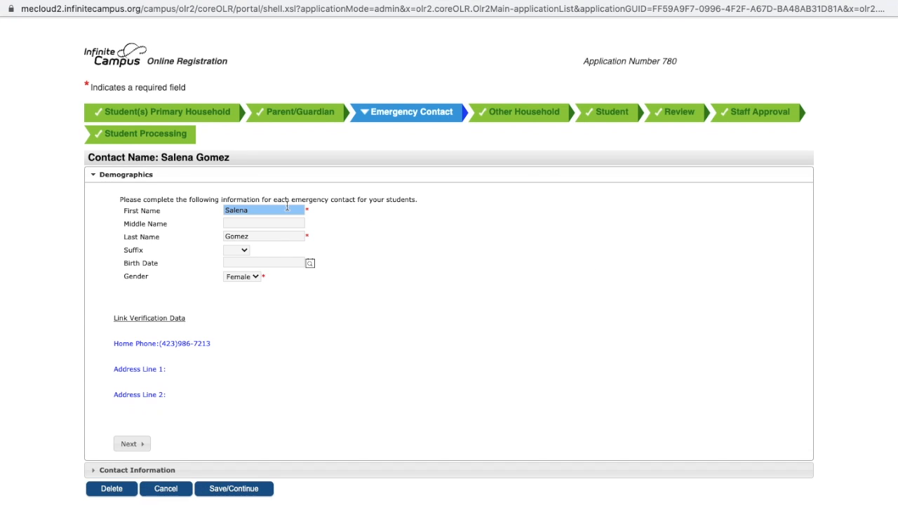
click(290, 236)
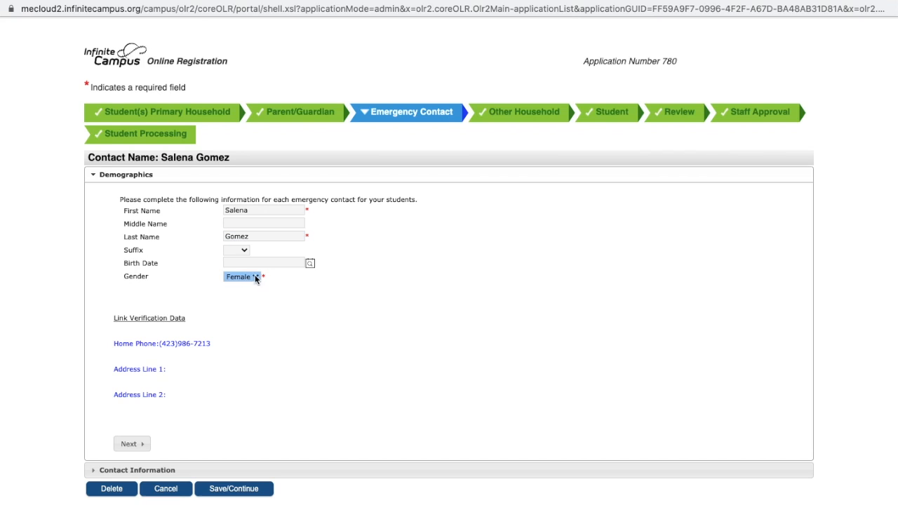
click(130, 444)
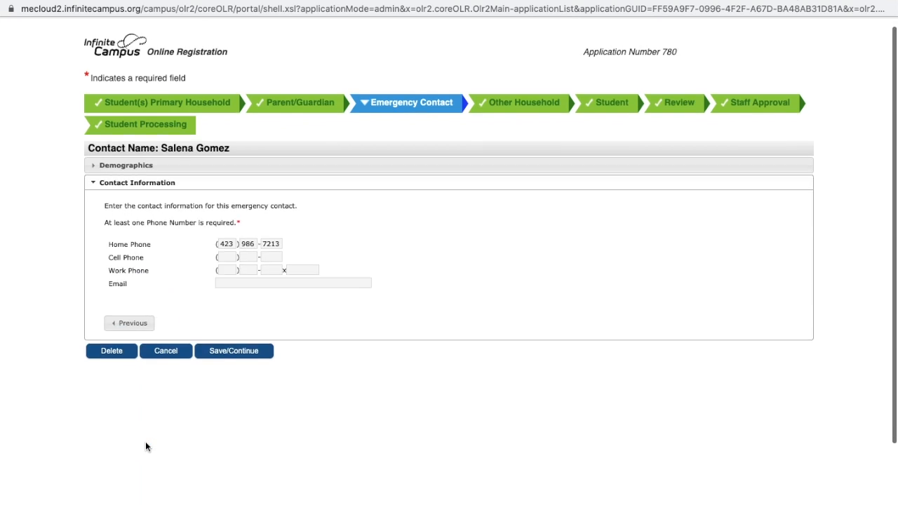
scroll(227, 285, down, 3)
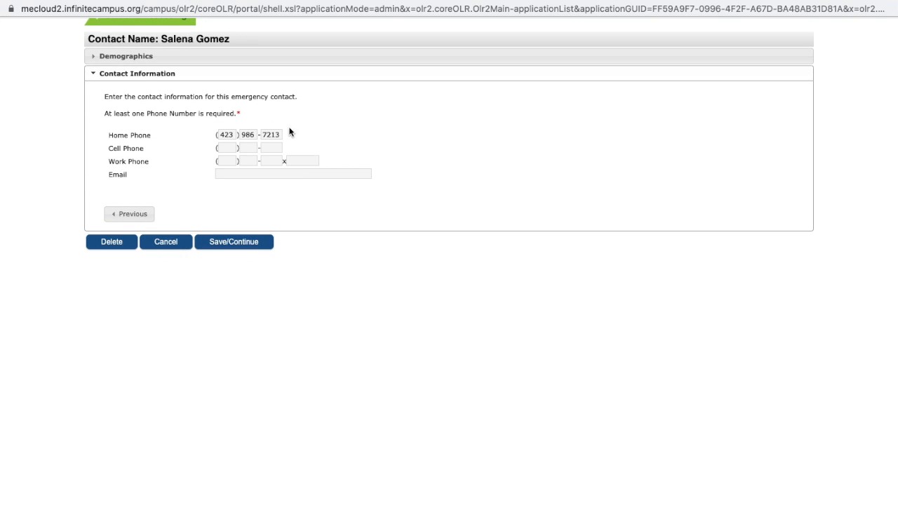
click(245, 242)
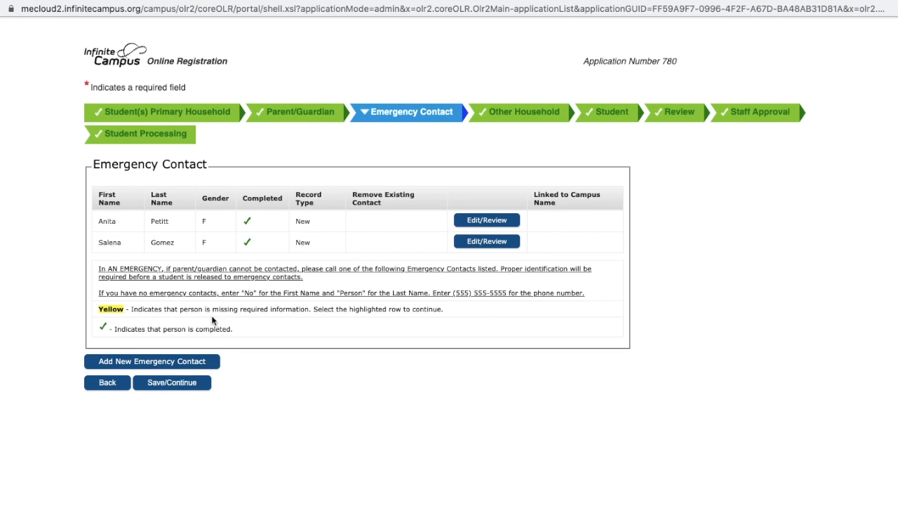
Add a new emergency contact and acknowledge the warning about updating student relationships
click(201, 361)
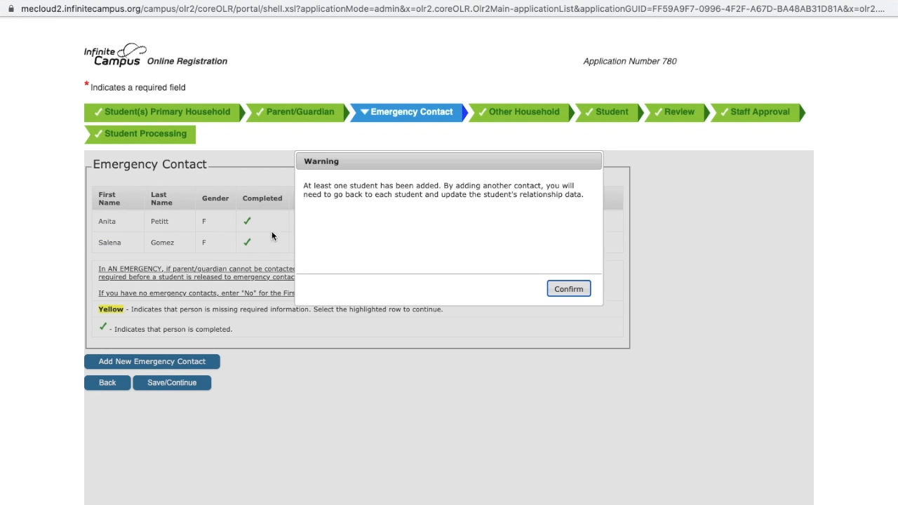
click(569, 288)
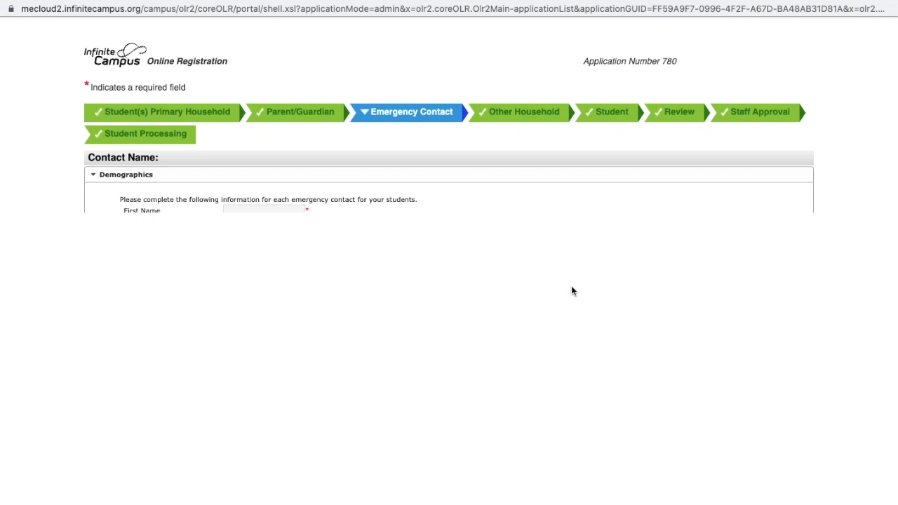
click(232, 211)
text(Parent)
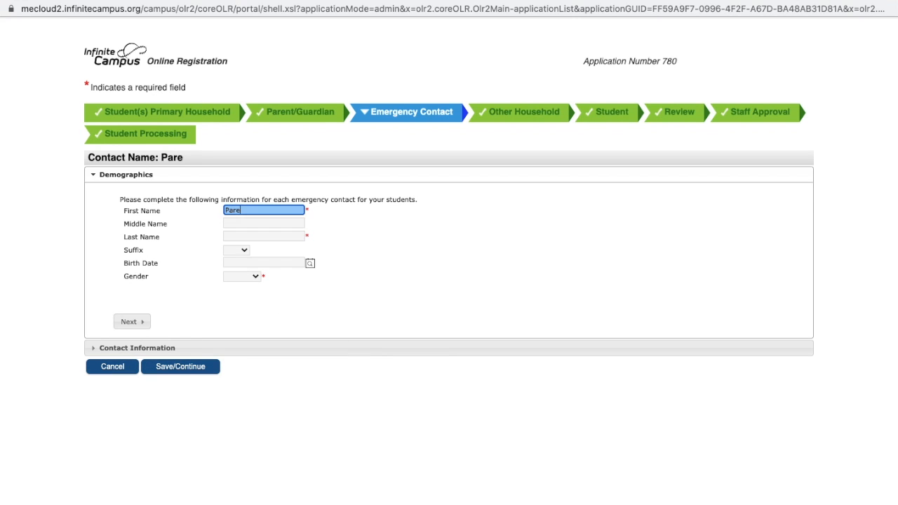
key(BackSpace)
key(BackSpace)
key(BackSpace)
key(BackSpace)
Enter the new emergency contact's first and last name, leaving the middle name blank
key(BackSpace)
key(BackSpace)
text(f)
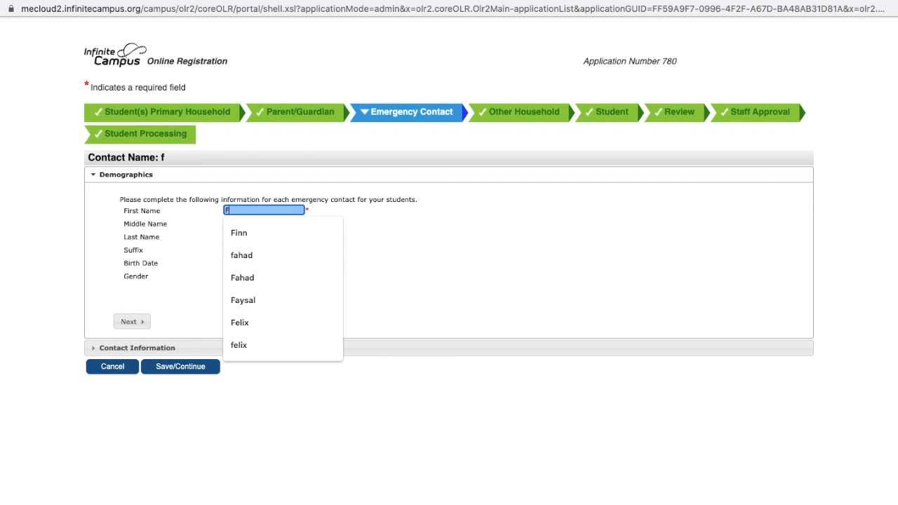
text(reind)
key(BackSpace)
key(BackSpace)
key(BackSpace)
key(BackSpace)
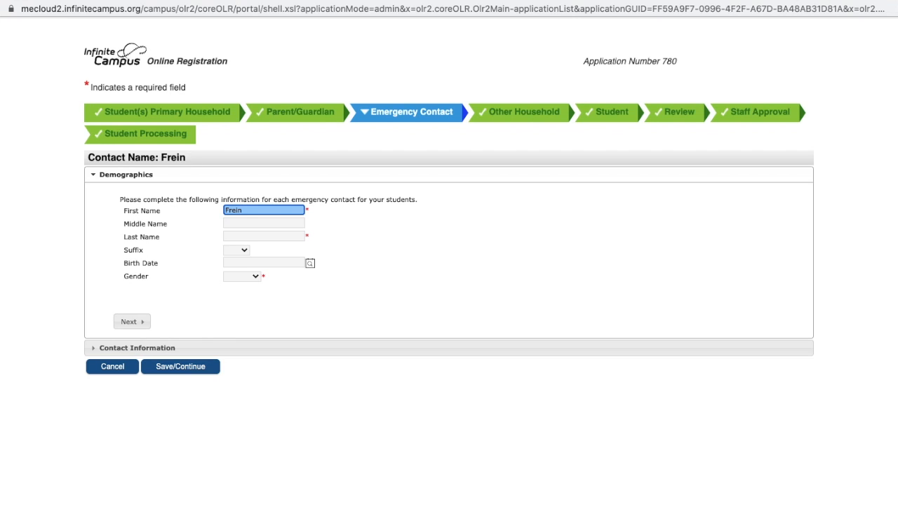
text(iend)
click(237, 223)
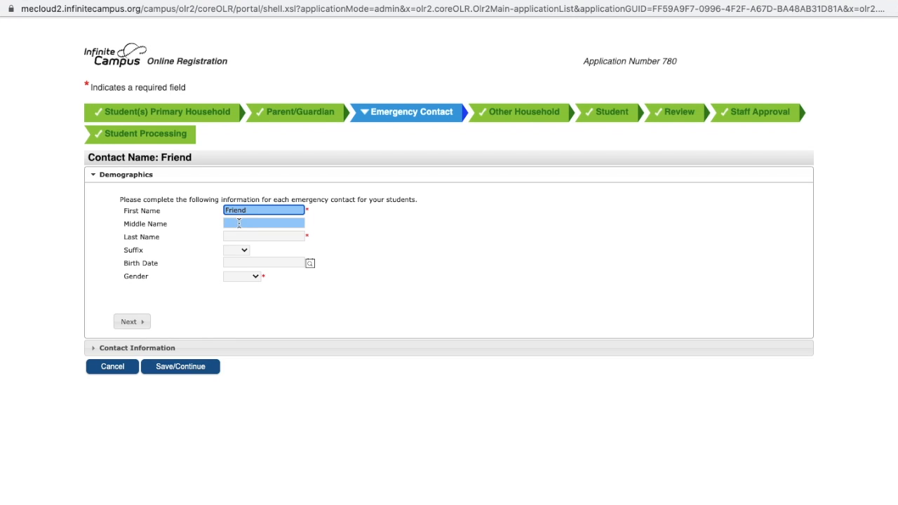
click(228, 236)
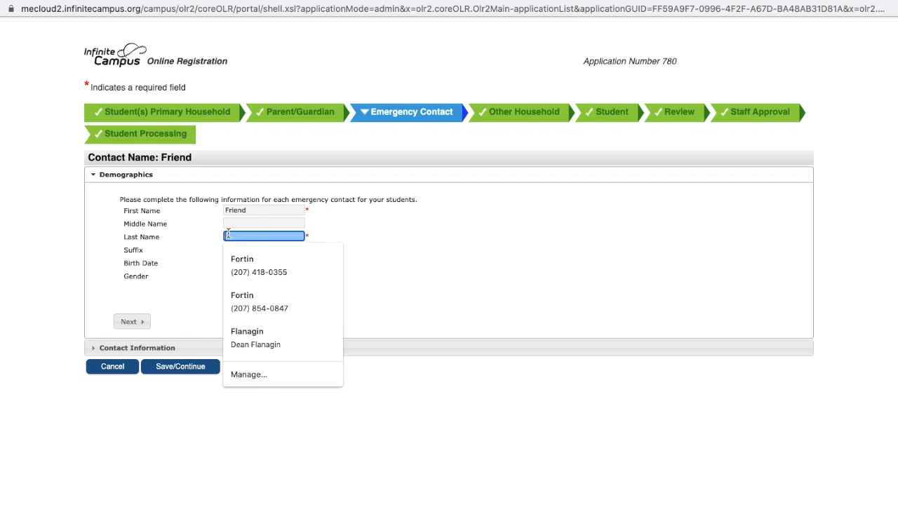
text(My)
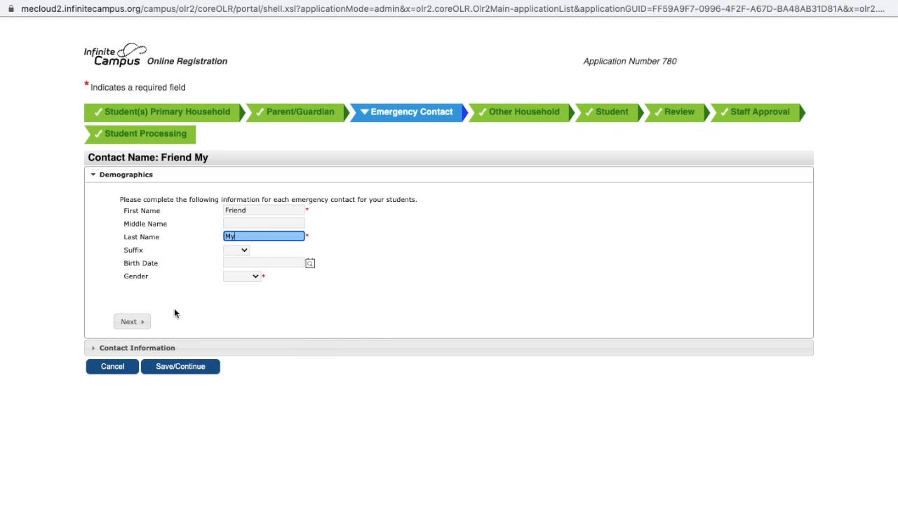
Set the emergency contact's gender to Male and proceed to the contact information
click(239, 281)
click(237, 298)
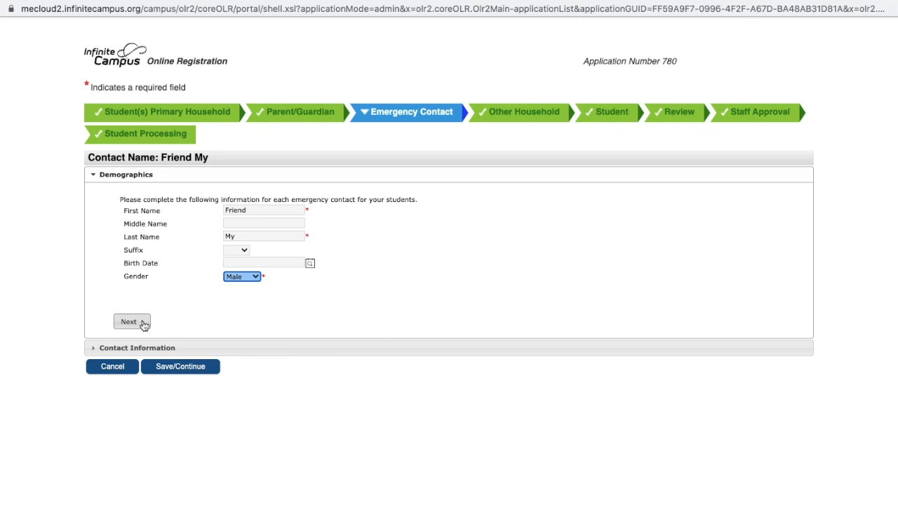
click(132, 322)
Fill in the emergency contact's home phone number and save the contact
scroll(182, 231, down, 3)
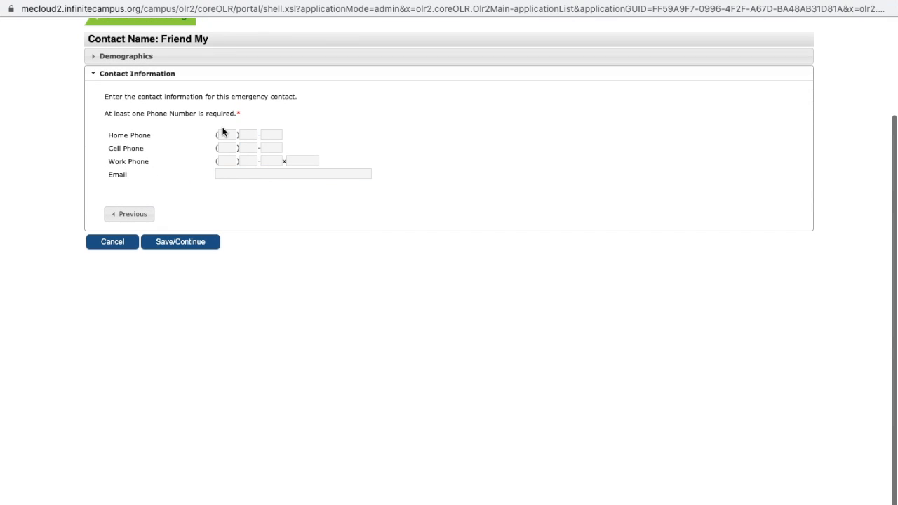
click(227, 136)
text(33333333)
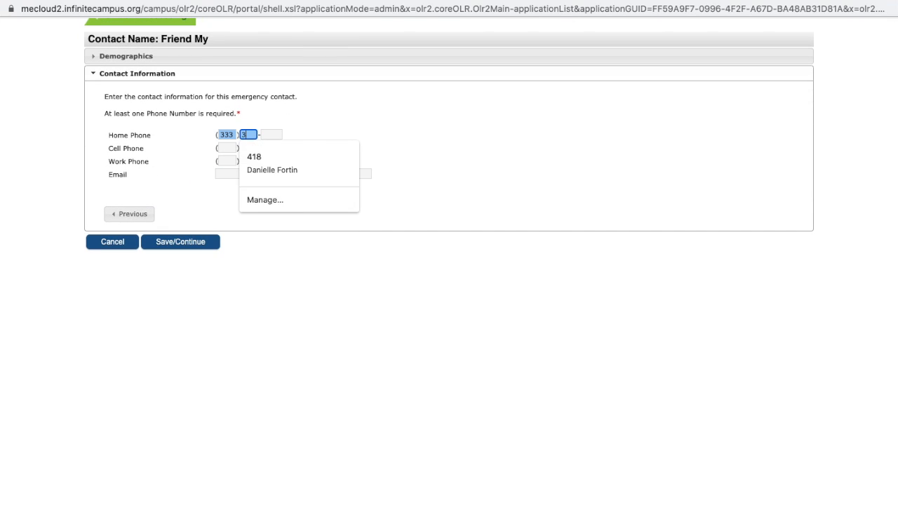
text(33-3333)
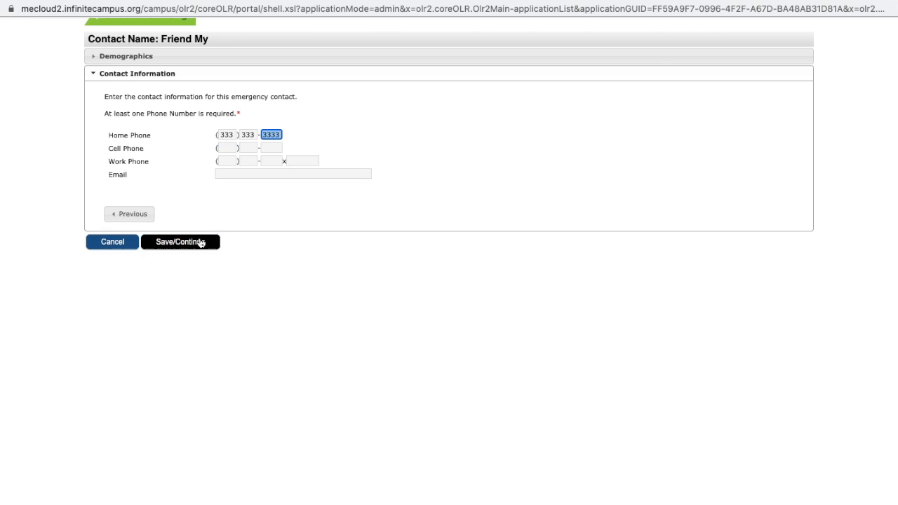
click(201, 242)
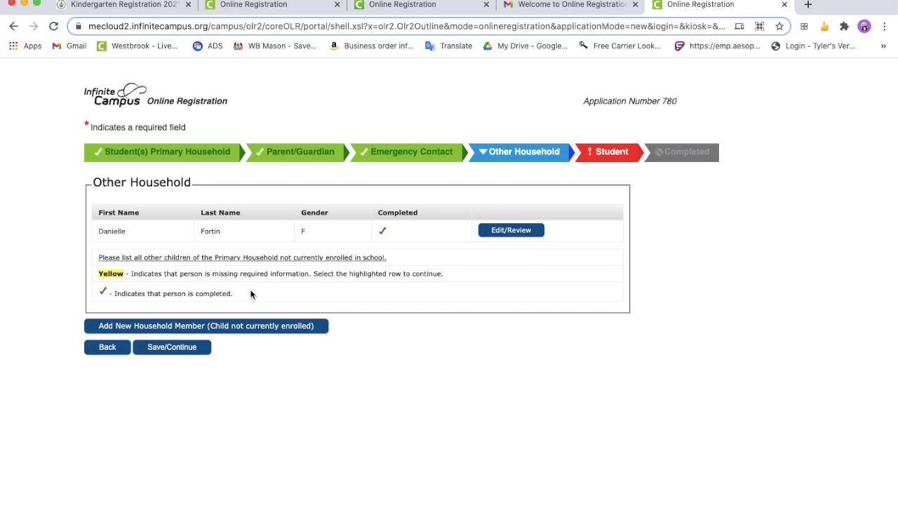
Add a new household member who is not currently enrolled, entering the child's first name, last name and birth date
click(199, 327)
click(236, 219)
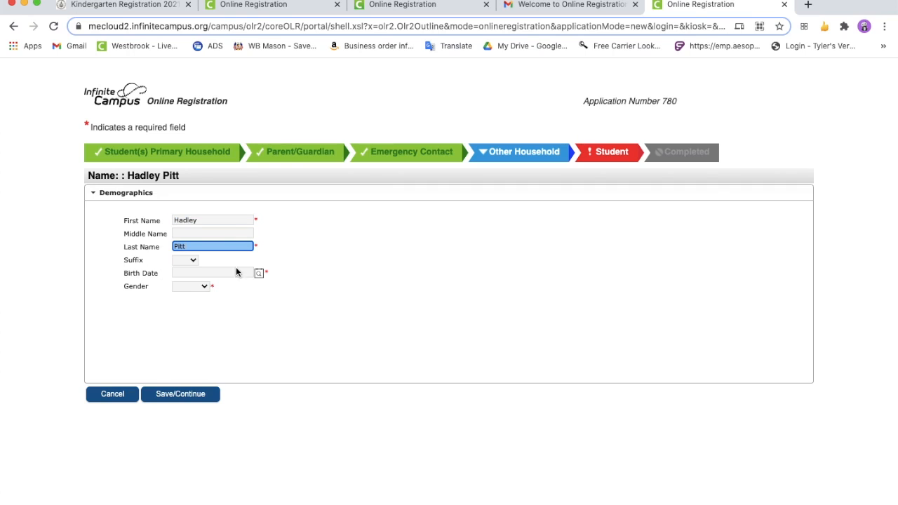
click(235, 274)
click(204, 339)
Set the child's gender to Male and save both the new member and the Other Household section
click(190, 286)
click(186, 307)
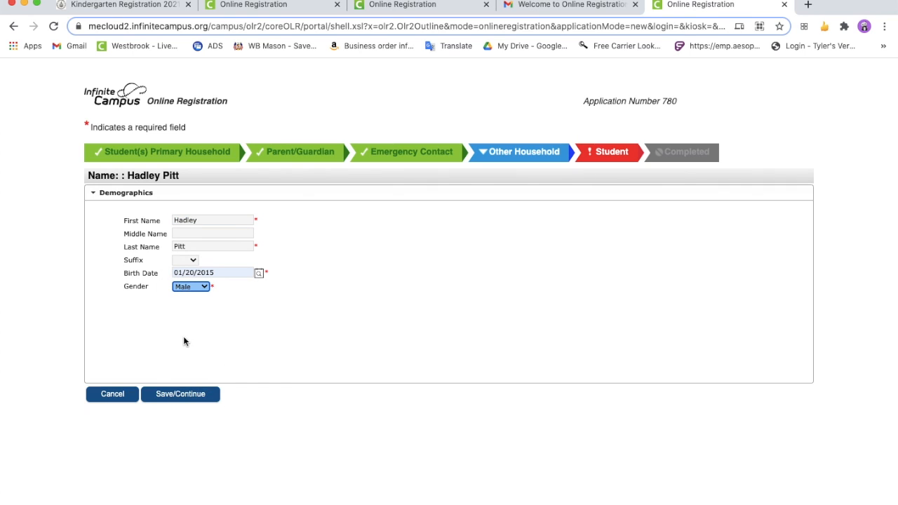
click(188, 399)
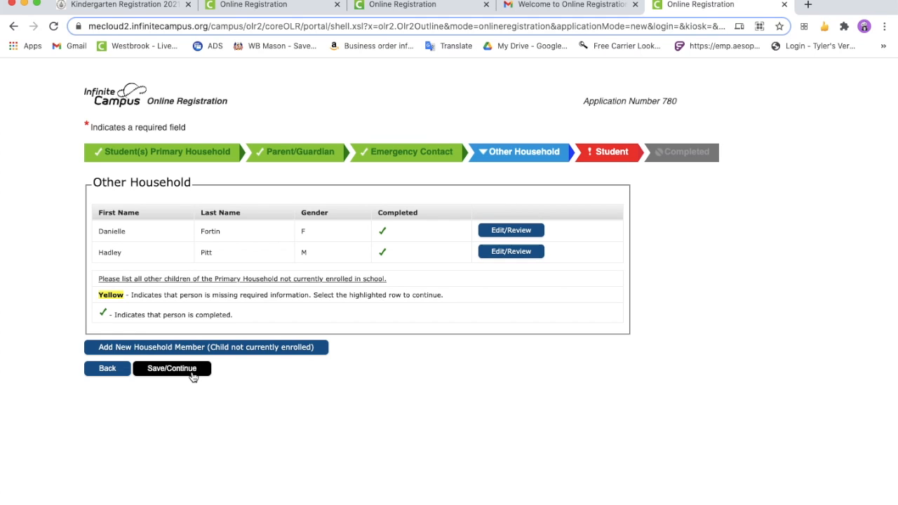
click(193, 377)
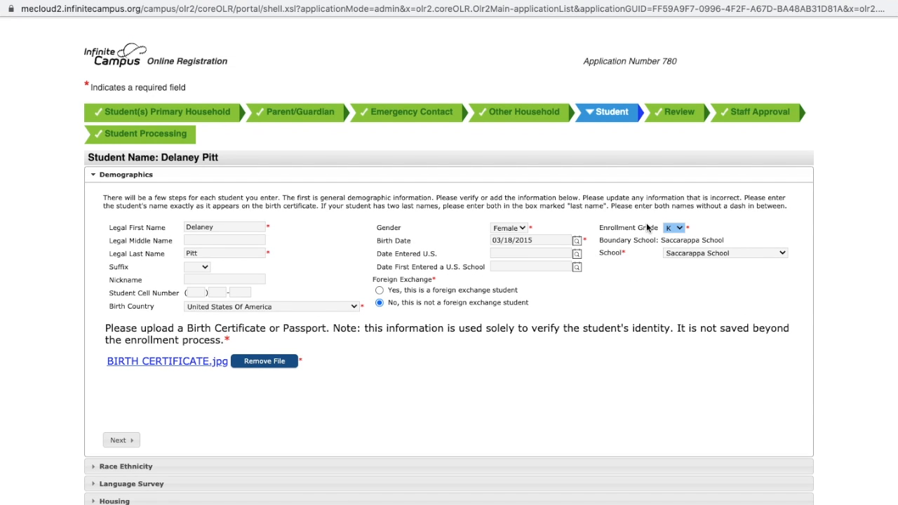
Check the student's school selection and replace the uploaded birth document with BIRTH CERTIFICATE.jpg from the Desktop
click(716, 249)
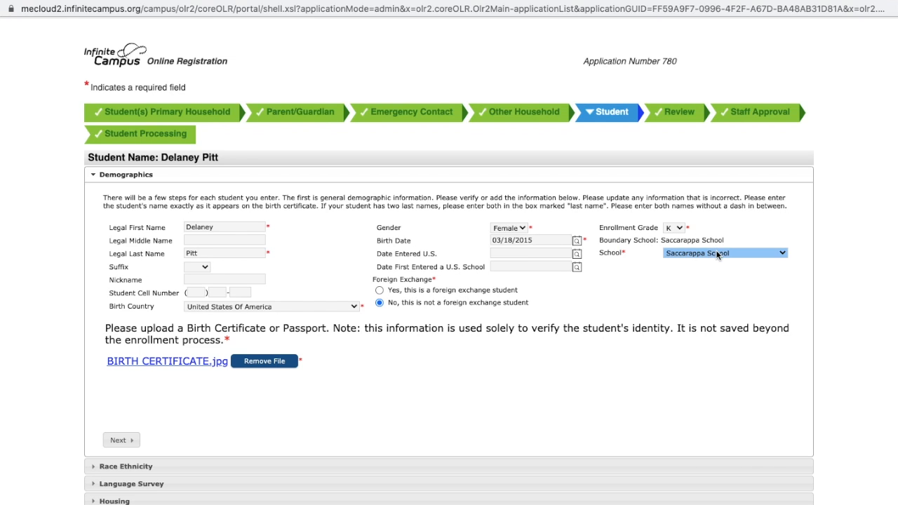
click(716, 250)
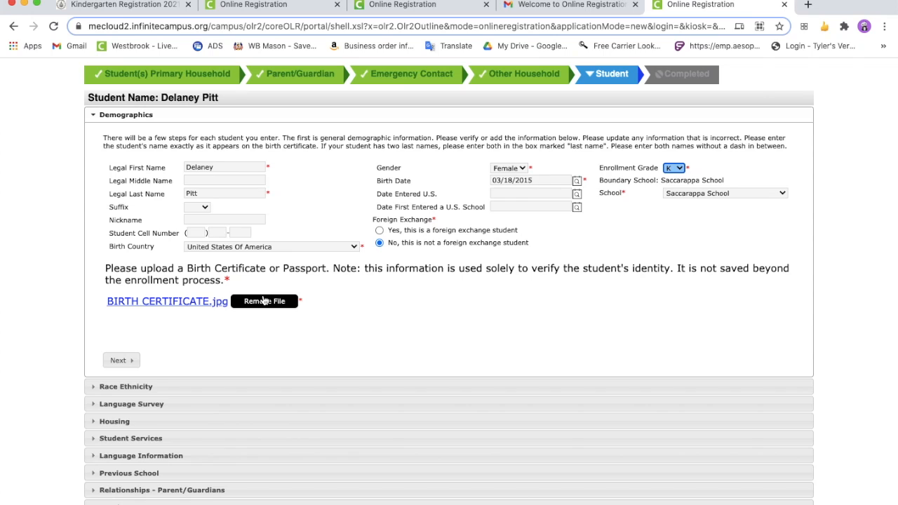
click(264, 302)
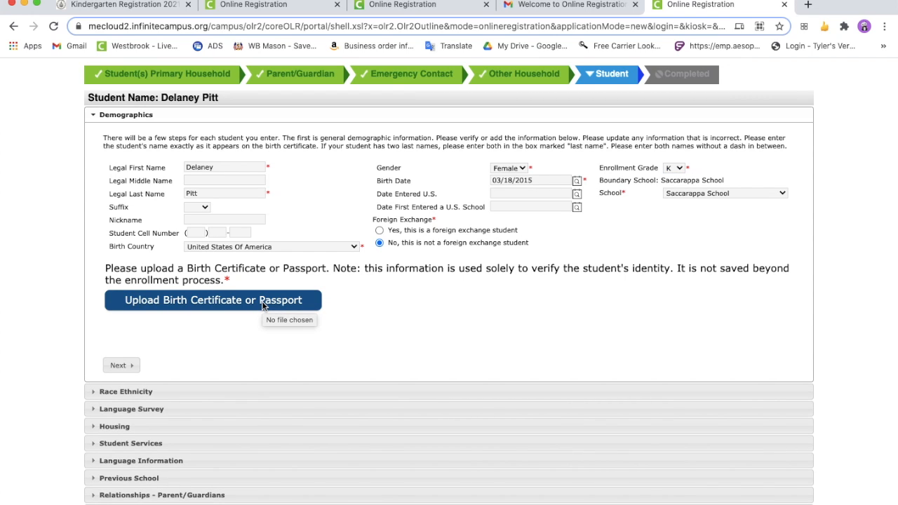
click(263, 302)
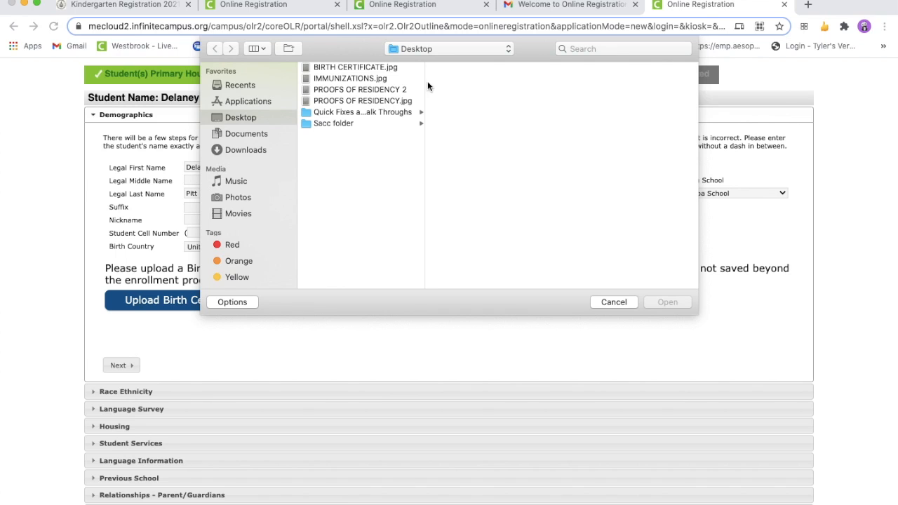
click(393, 67)
click(667, 302)
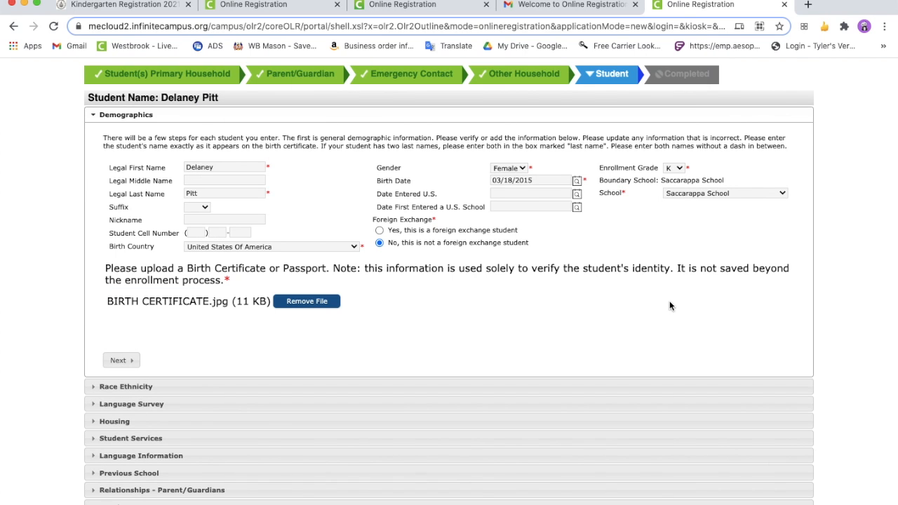
Continue past Demographics and Race Ethnicity, and replace English with Arabic as the language the child most easily speaks or understands
click(132, 361)
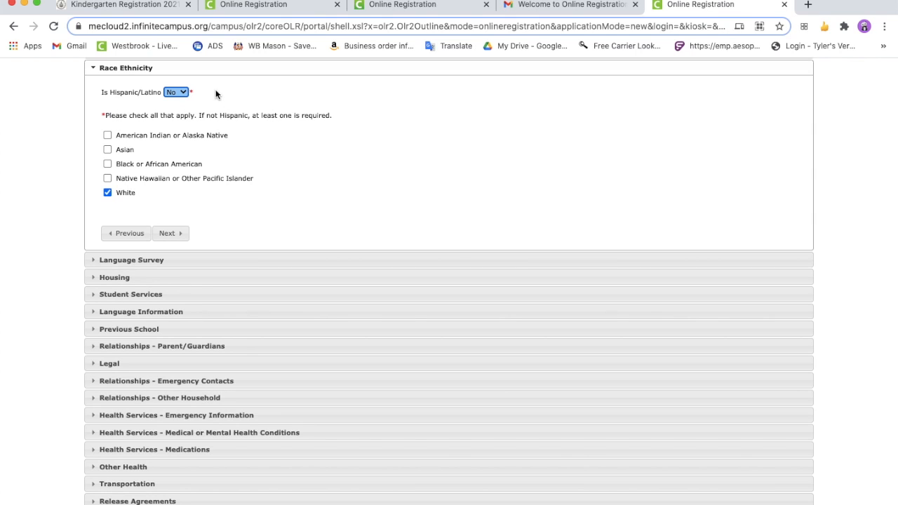
click(172, 232)
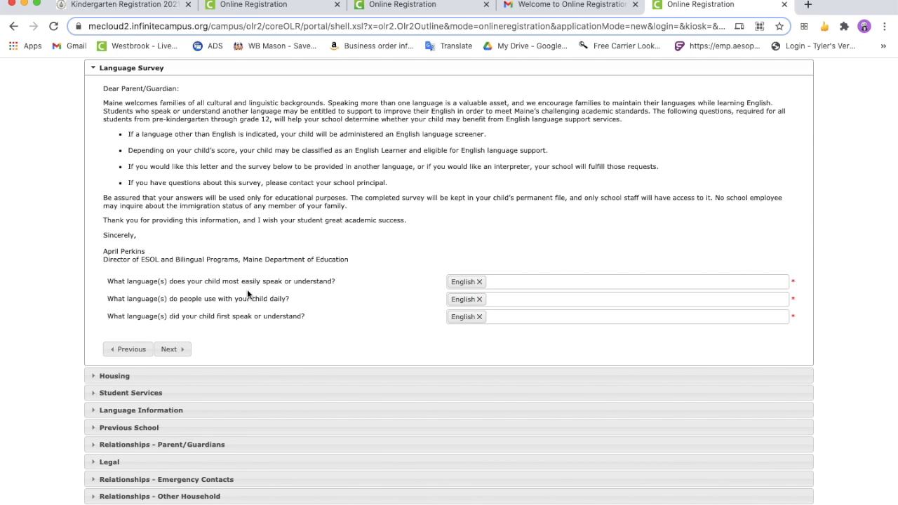
click(480, 282)
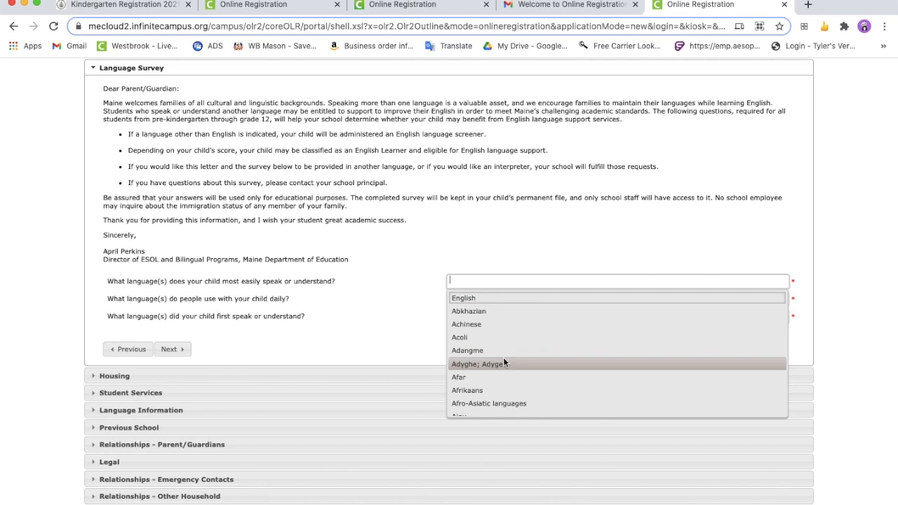
scroll(501, 384, down, 1)
scroll(501, 382, down, 2)
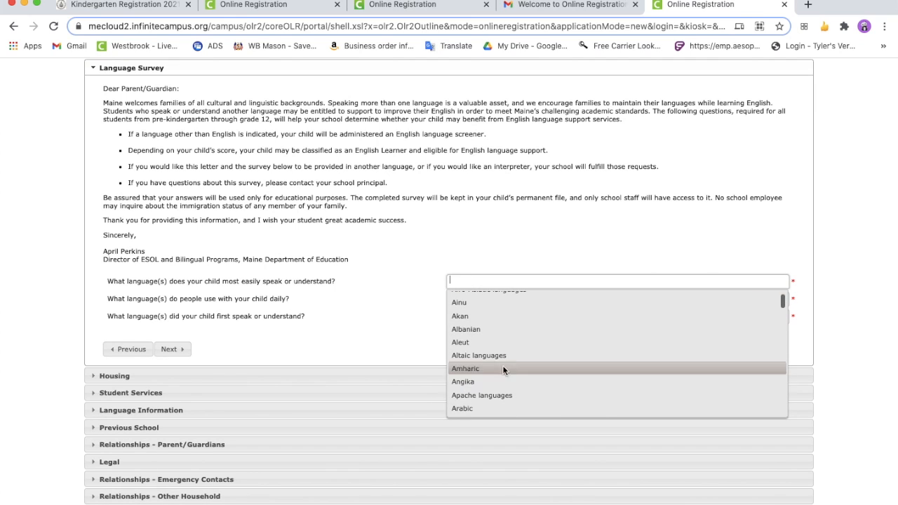
scroll(501, 393, down, 2)
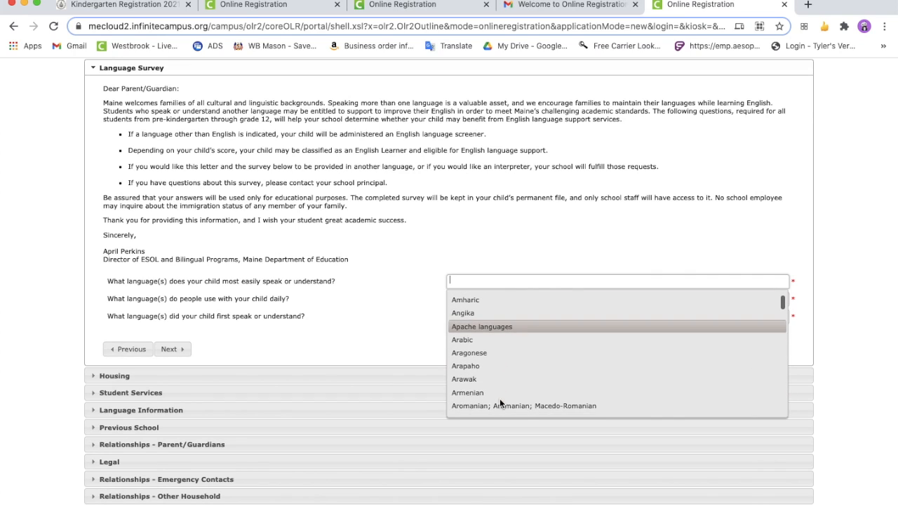
click(497, 339)
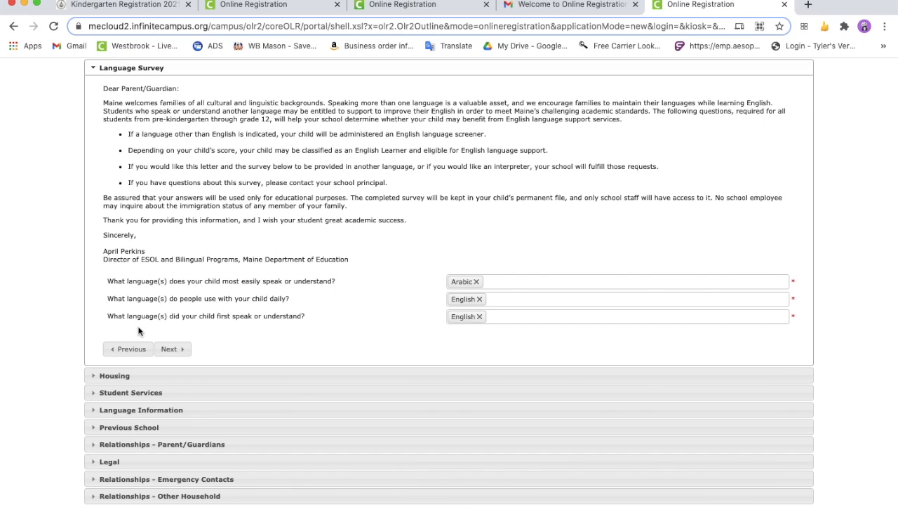
Add Arabic alongside English as a language the child first spoke or understood in the Language Survey
click(527, 319)
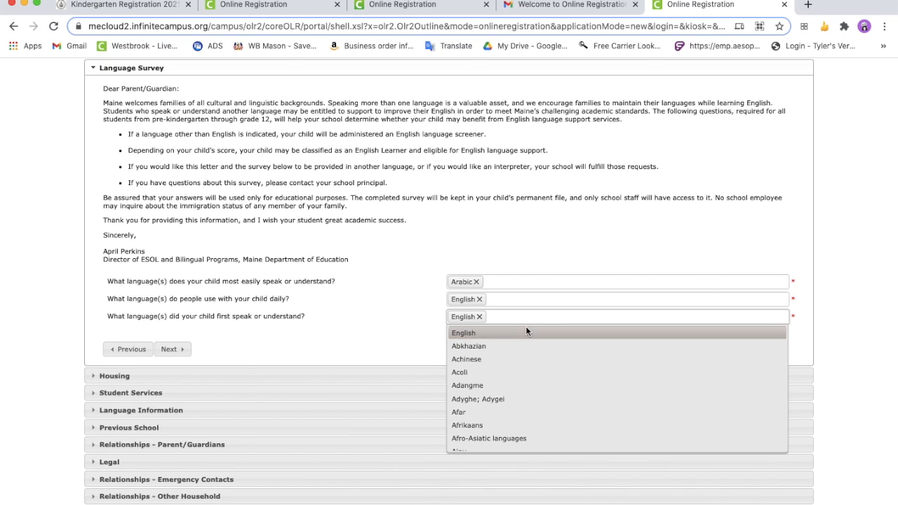
scroll(513, 397, down, 2)
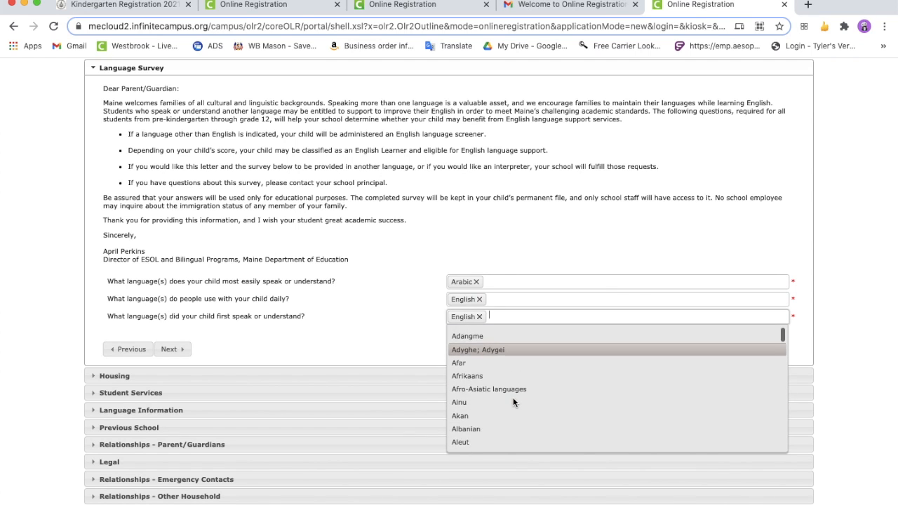
scroll(513, 397, down, 1)
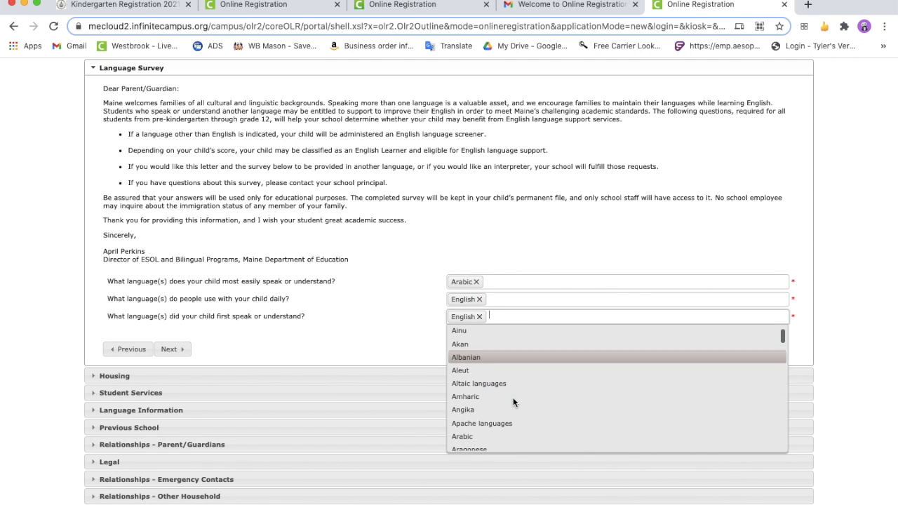
click(480, 431)
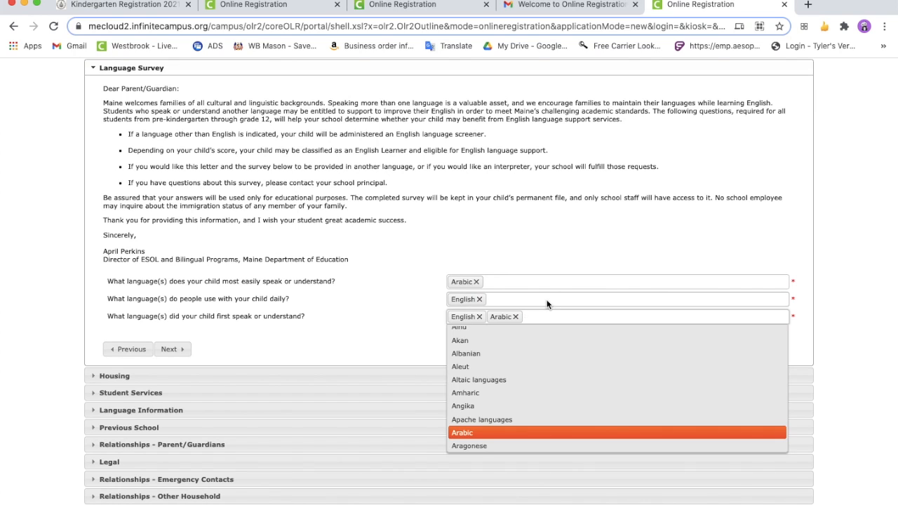
click(548, 302)
click(530, 284)
click(378, 321)
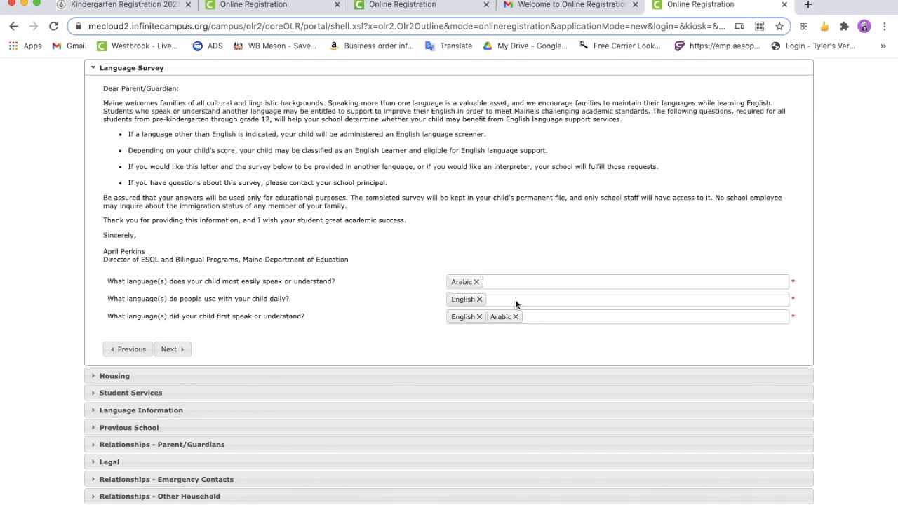
Continue through the Language Survey, Housing and Student Services sections with the existing answers
click(171, 349)
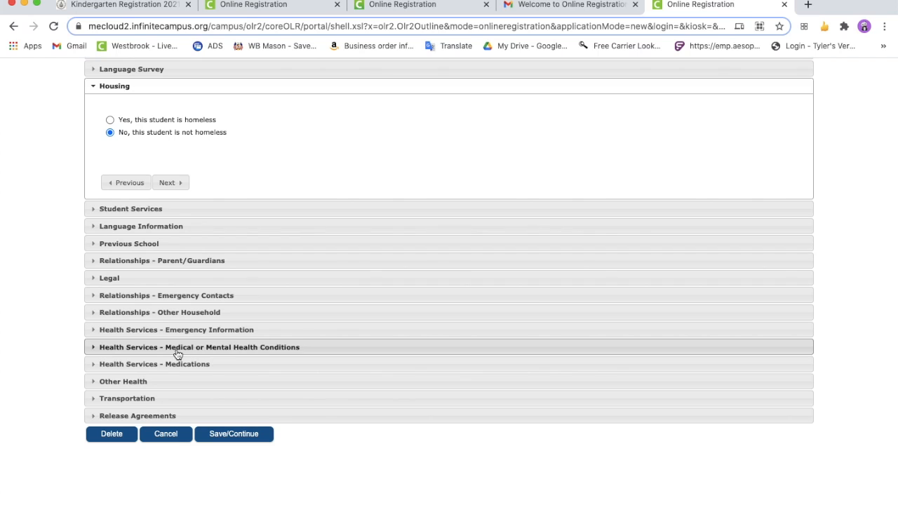
click(169, 183)
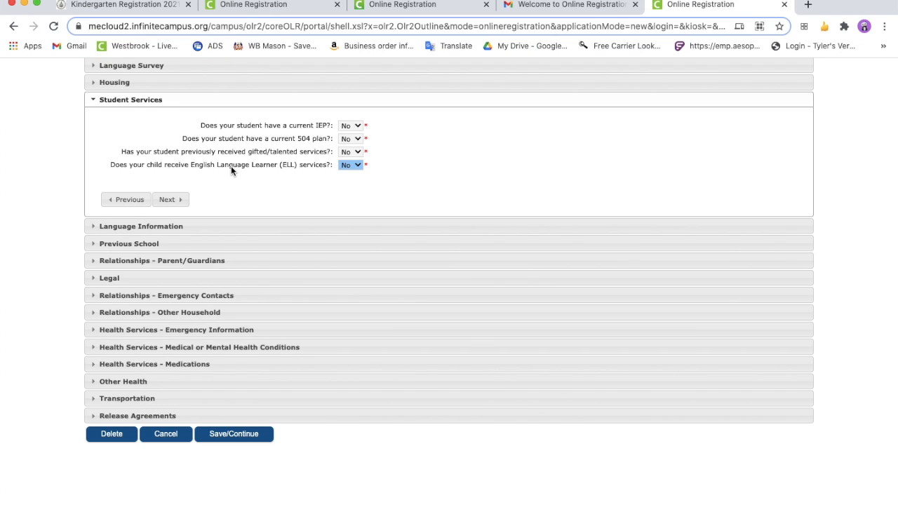
click(171, 199)
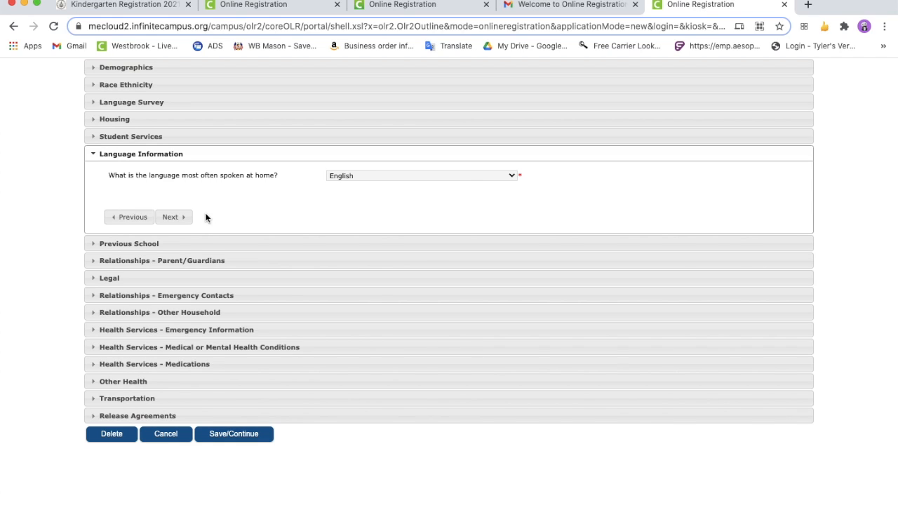
Check the home language options, keep English as the language most often spoken at home, and continue to Previous School
click(468, 175)
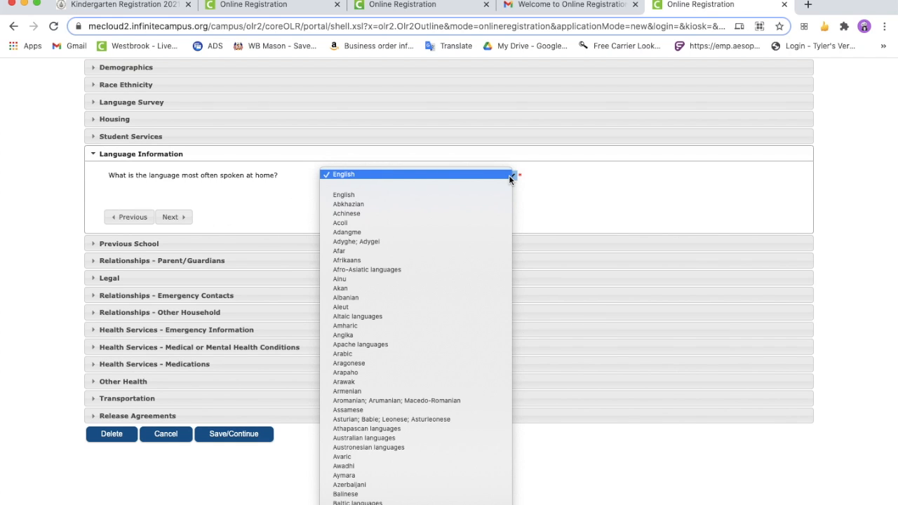
click(439, 344)
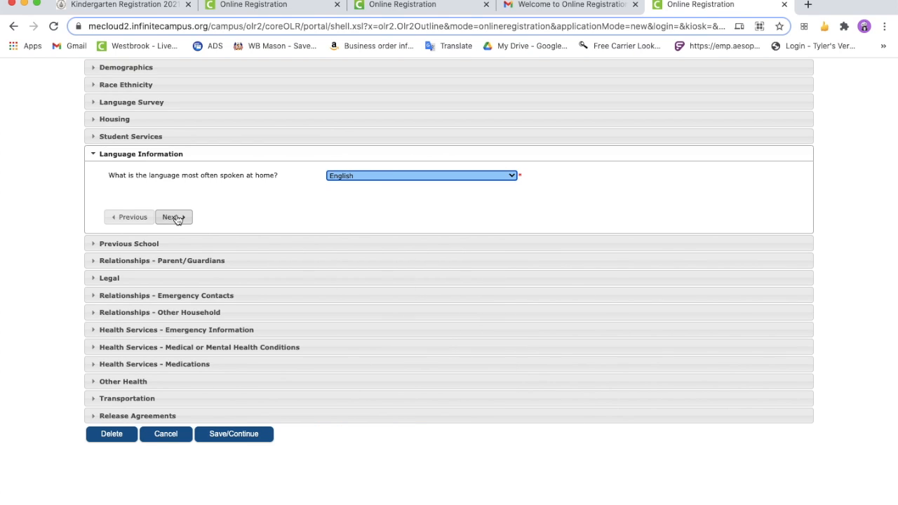
click(173, 217)
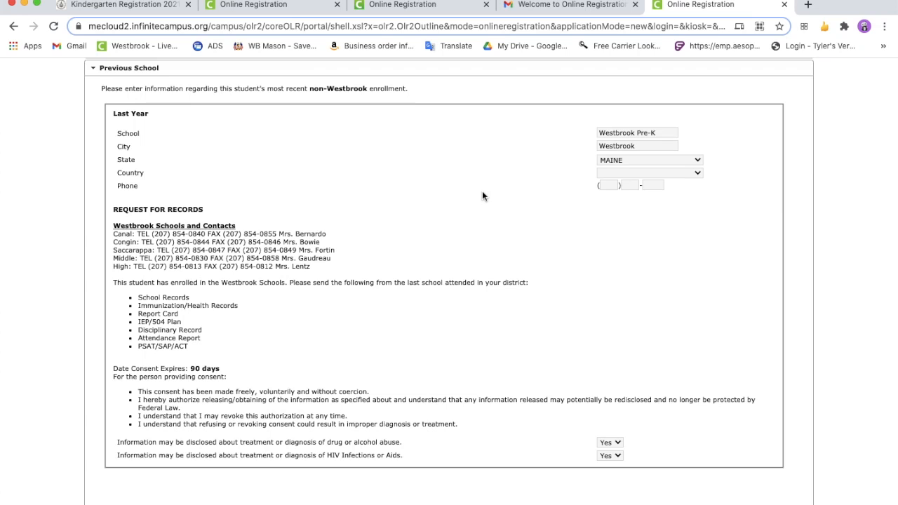
Check the previous school's state and country options, keeping Maine and a blank country, and continue to the Parent/Guardians relationships
click(696, 161)
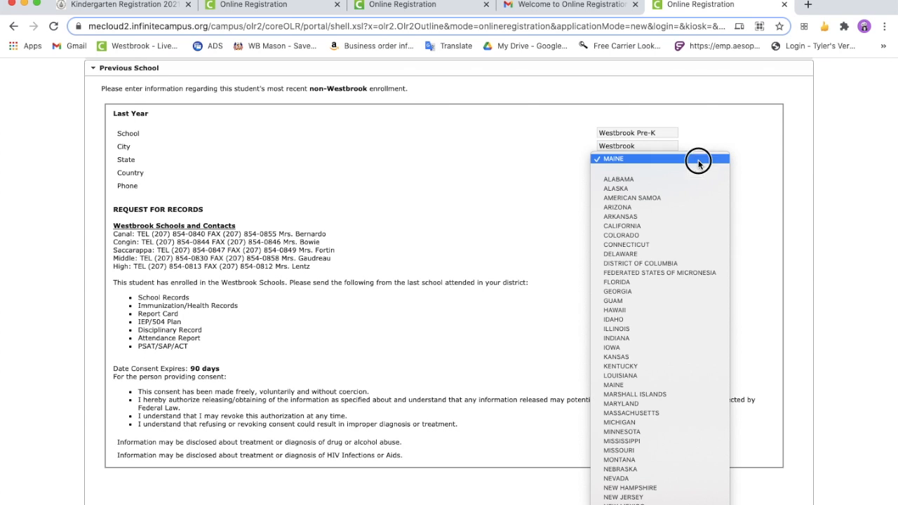
click(698, 160)
click(696, 173)
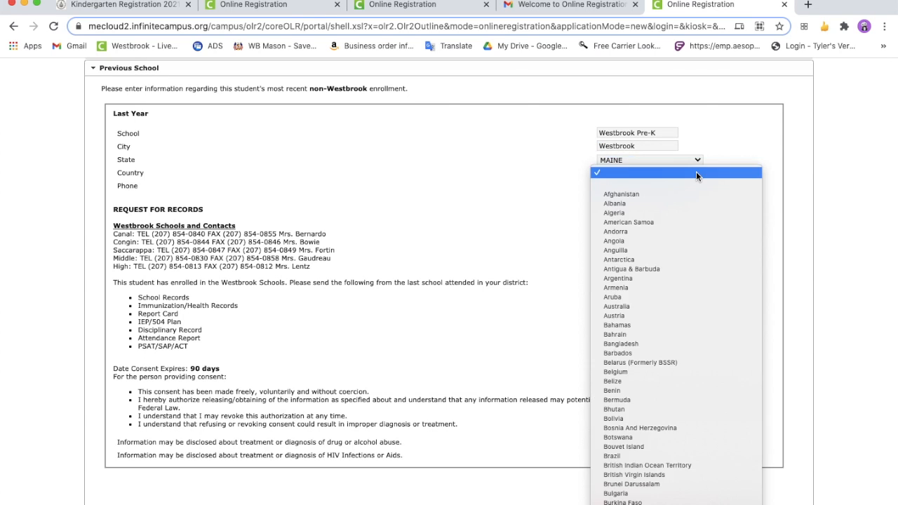
click(696, 172)
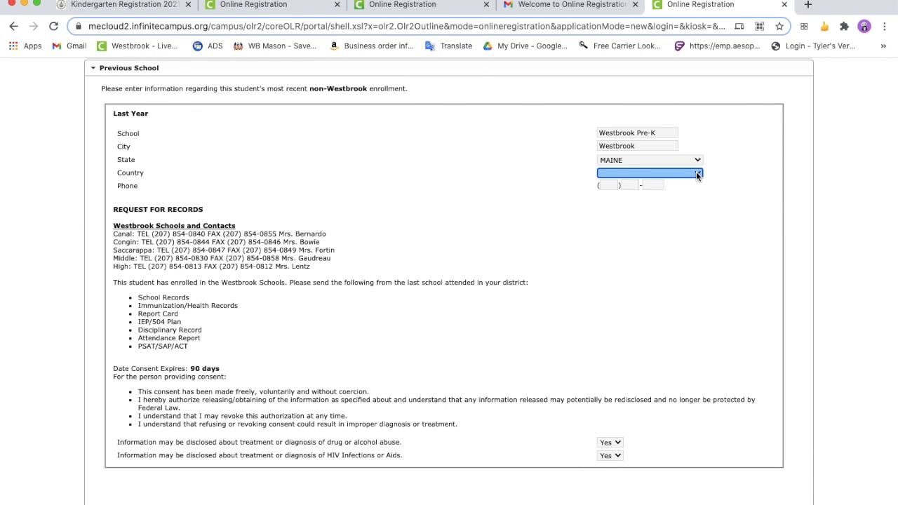
scroll(696, 171, down, 3)
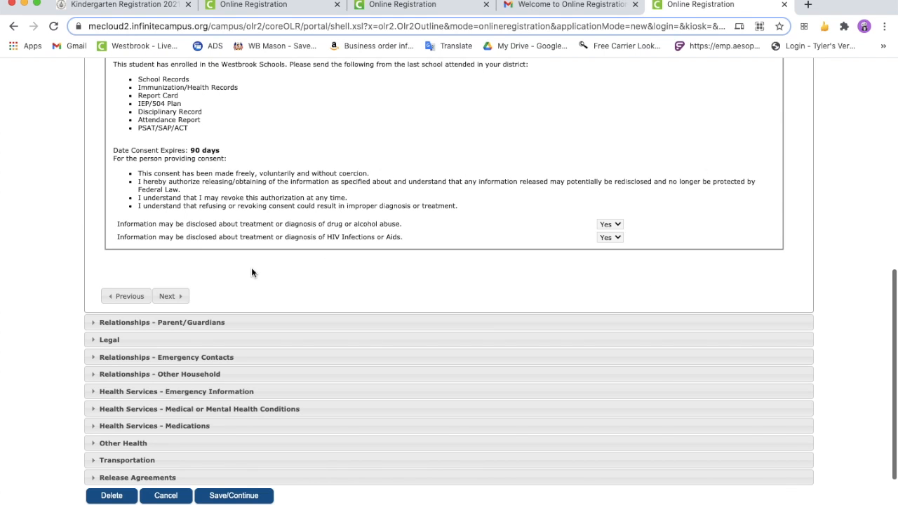
click(172, 297)
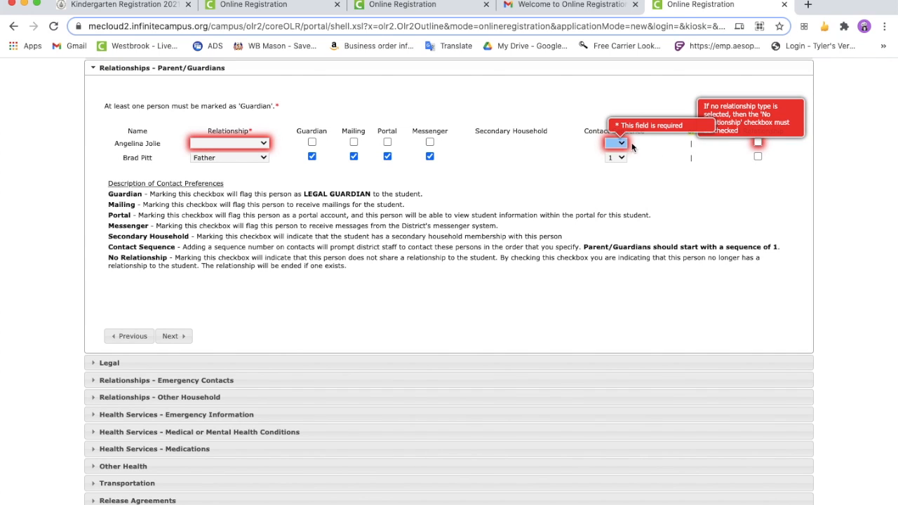
Set the first-listed guardian's relationship to Mother and enable the Guardian, Mailing, Portal and Messenger preferences
click(257, 145)
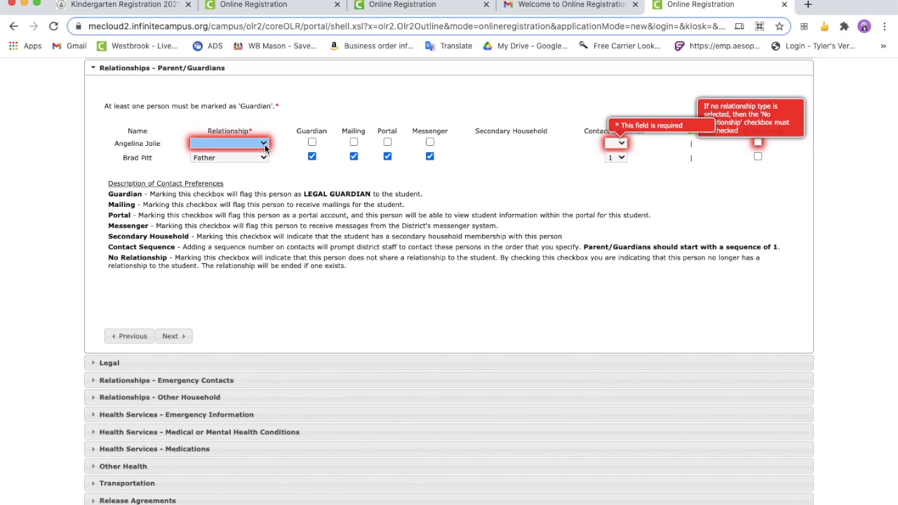
click(265, 145)
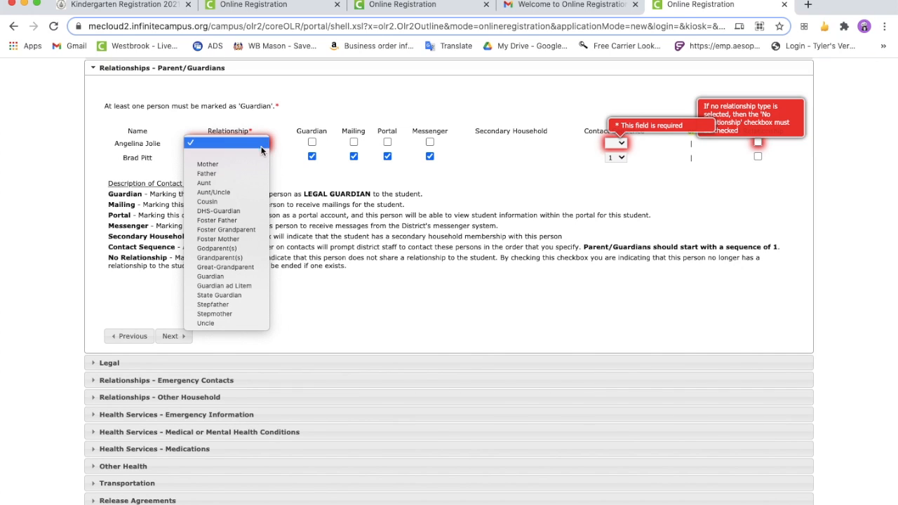
click(246, 164)
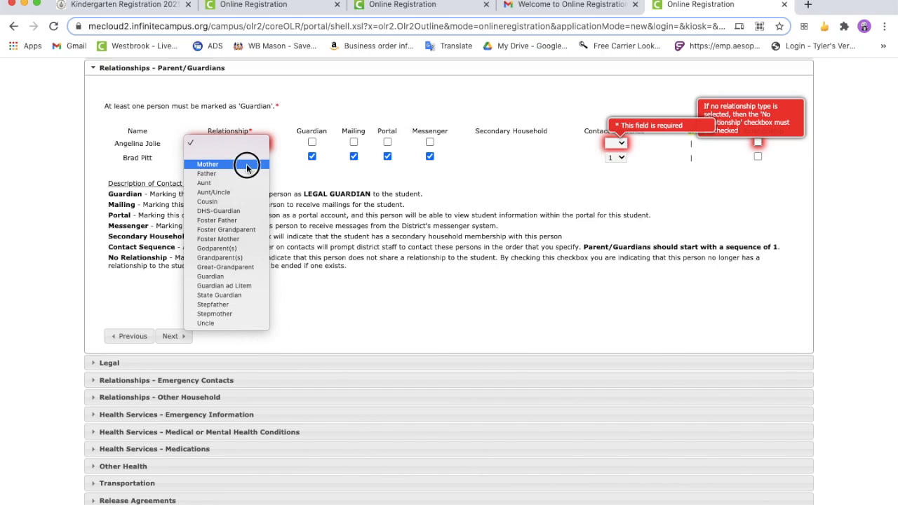
click(313, 143)
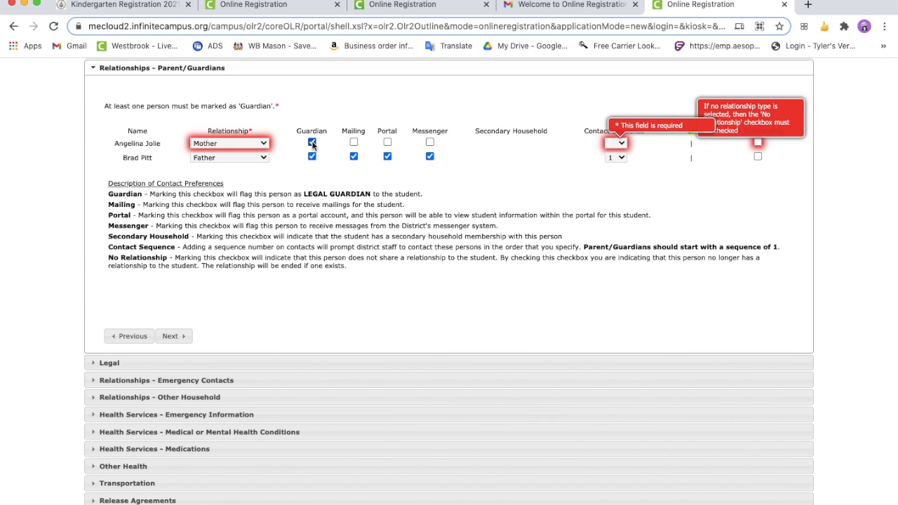
click(355, 142)
click(387, 143)
Set the mother's contact sequence to 2, recheck the Parent/Guardians relationships, and continue to the Legal section
click(620, 143)
click(621, 143)
click(621, 144)
click(621, 144)
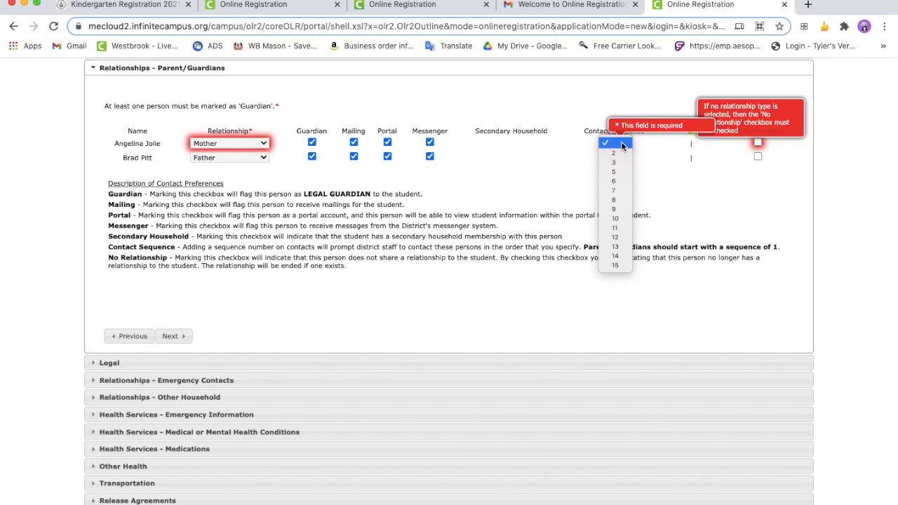
click(620, 154)
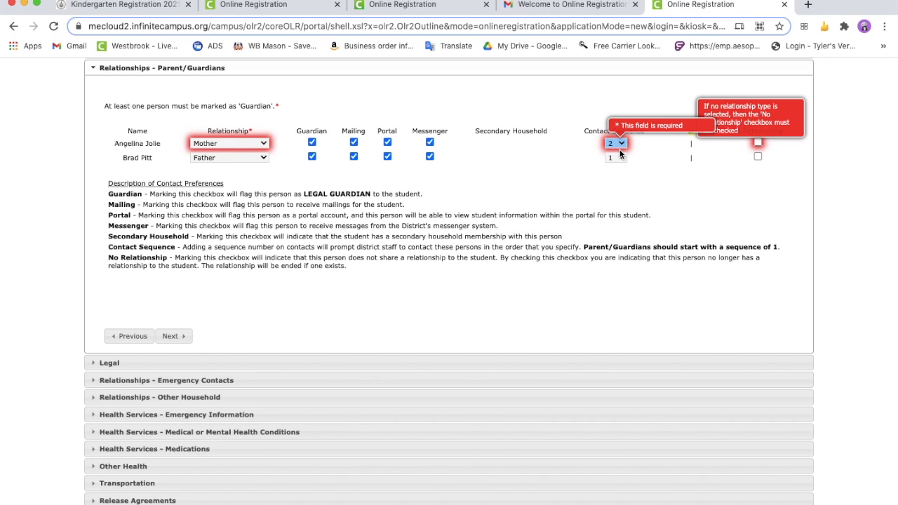
click(173, 336)
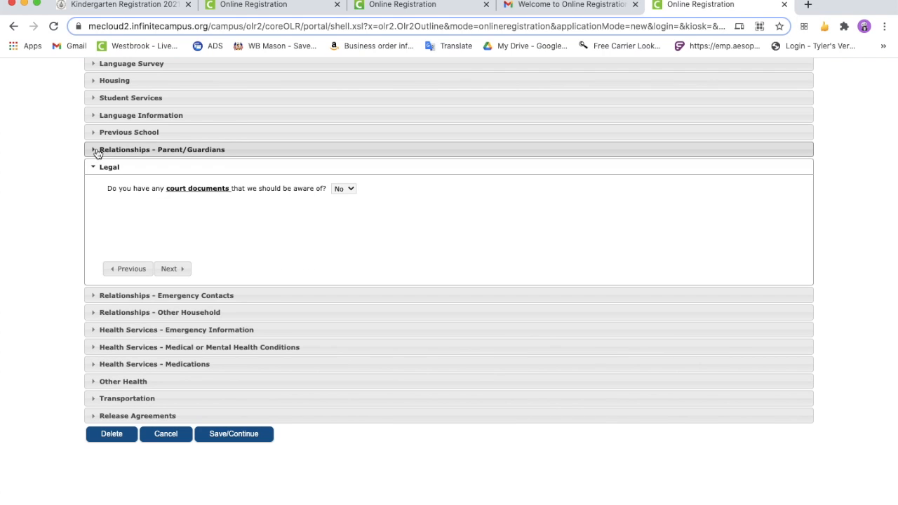
click(96, 150)
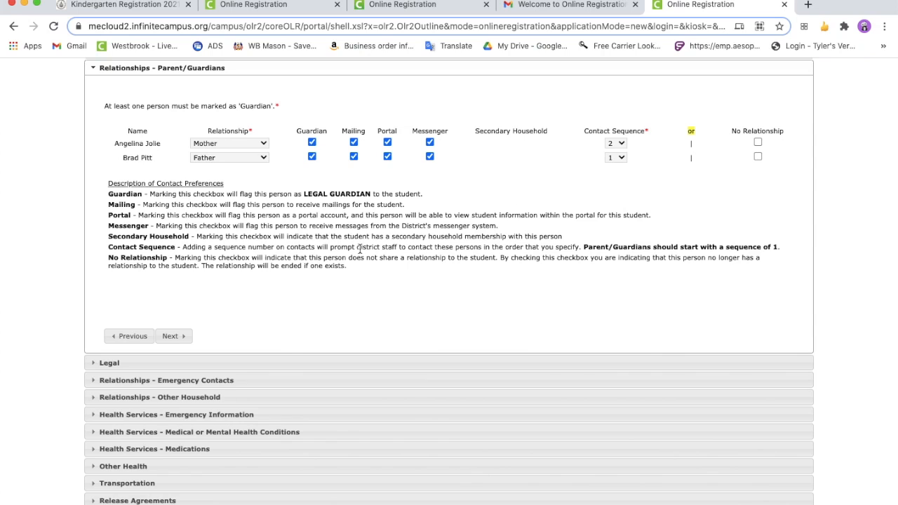
click(171, 336)
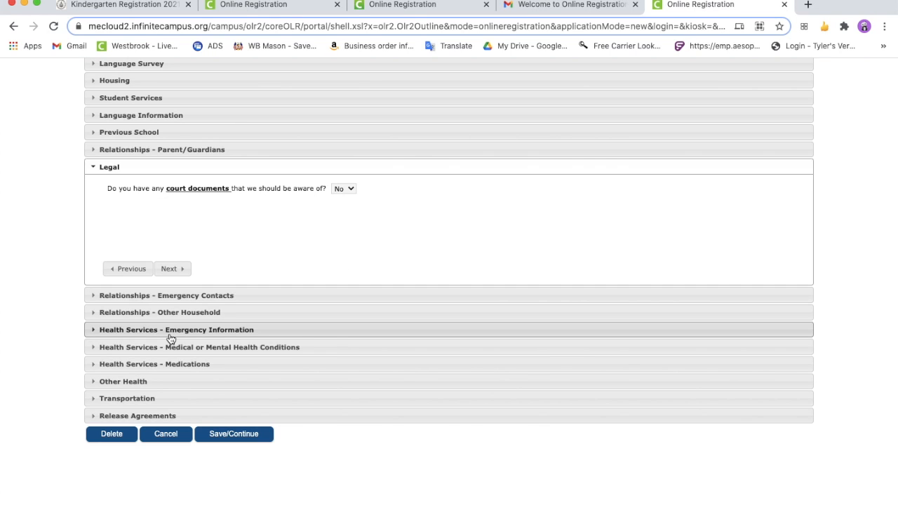
Answer Yes to having court documents and Yes to Divorce Judgement in the Legal section
click(348, 189)
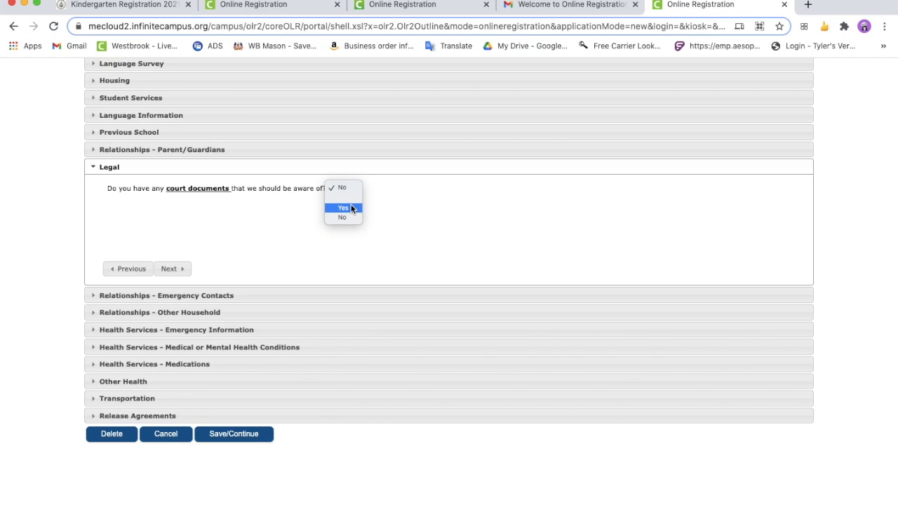
click(351, 208)
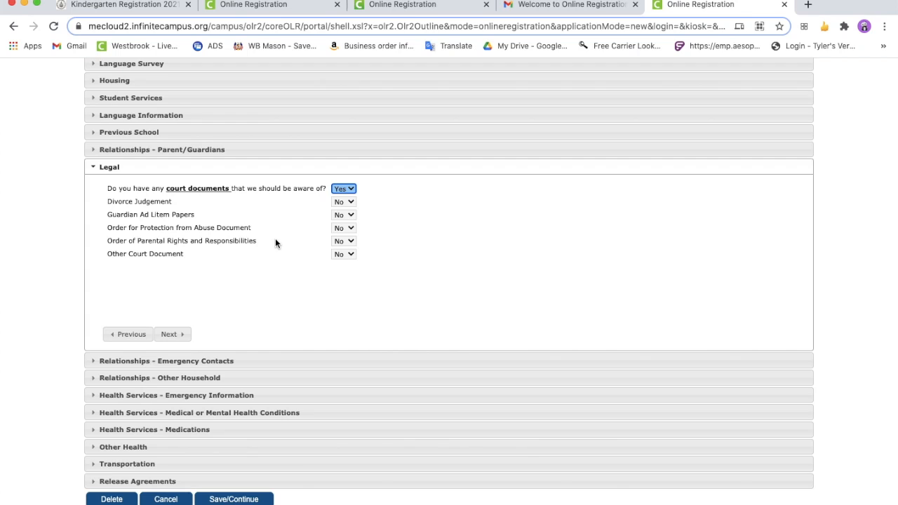
click(351, 208)
click(352, 190)
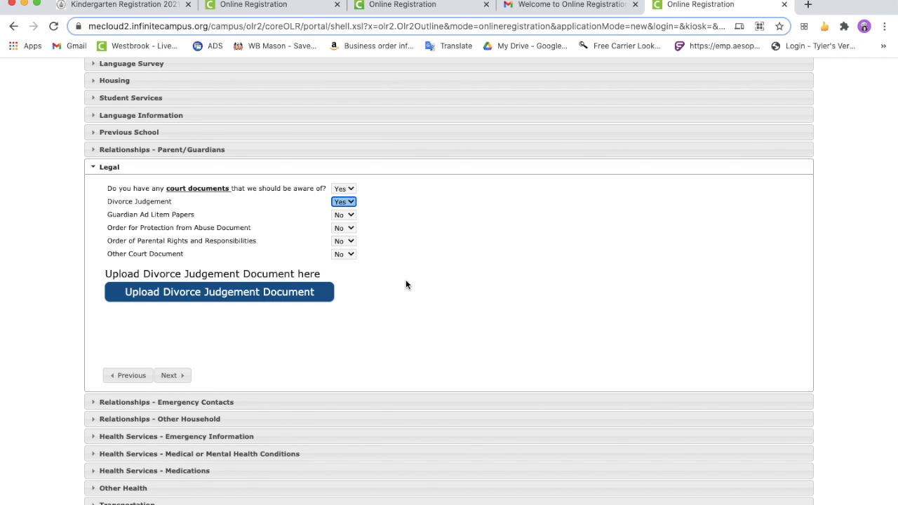
Set Divorce Judgement and the court documents question back to No, and continue to the Emergency Contacts relationships
click(353, 203)
click(354, 210)
click(353, 190)
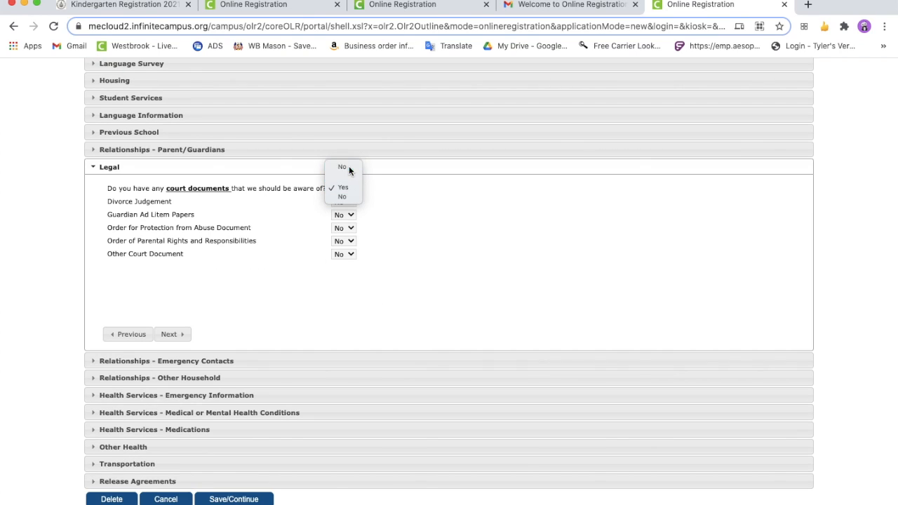
click(349, 166)
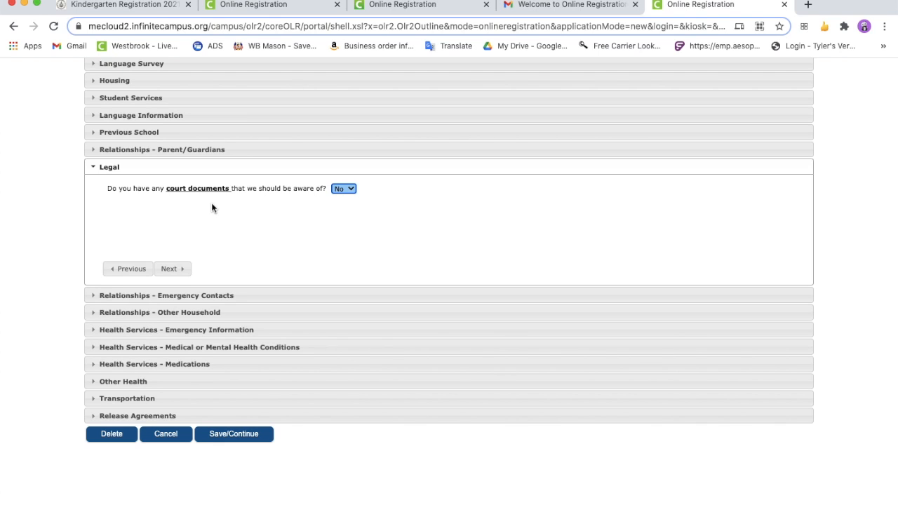
click(172, 269)
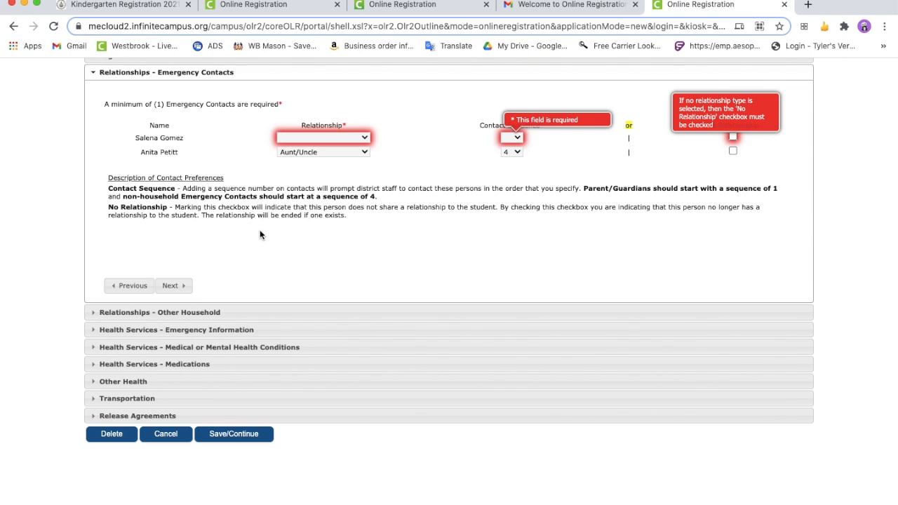
Set the first-listed emergency contact's relationship to Aunt/Uncle with contact sequence 5, and continue to the Other Household relationships
click(363, 138)
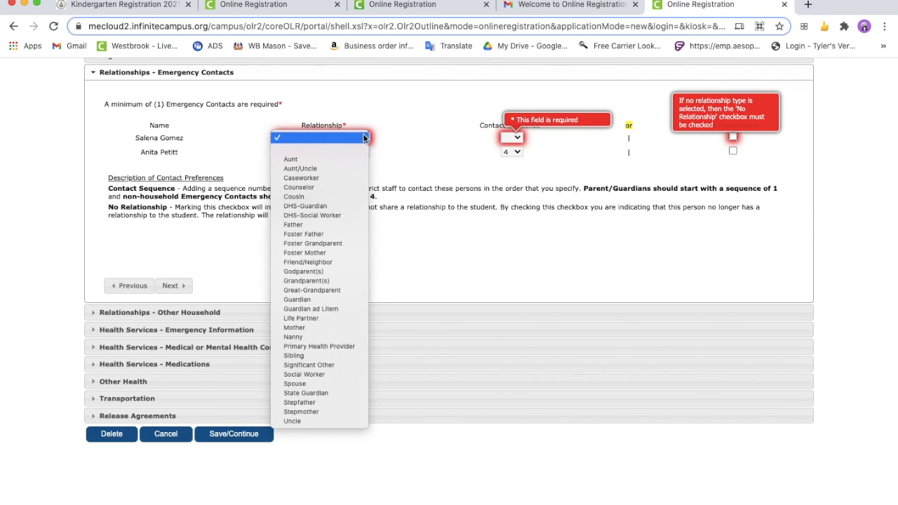
click(343, 169)
click(512, 138)
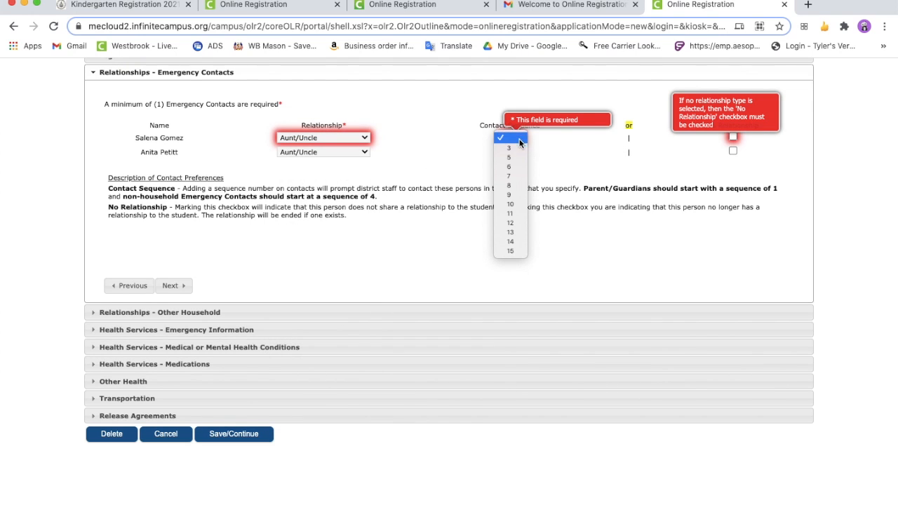
click(511, 157)
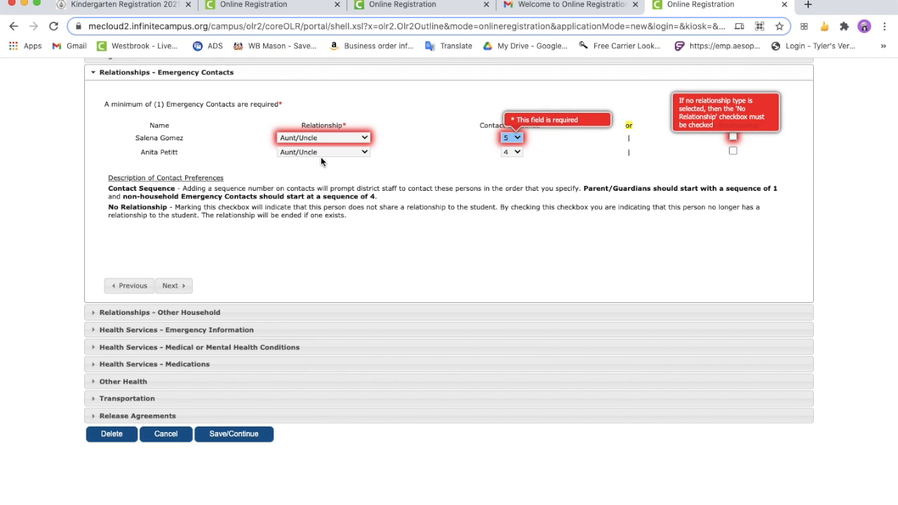
click(174, 285)
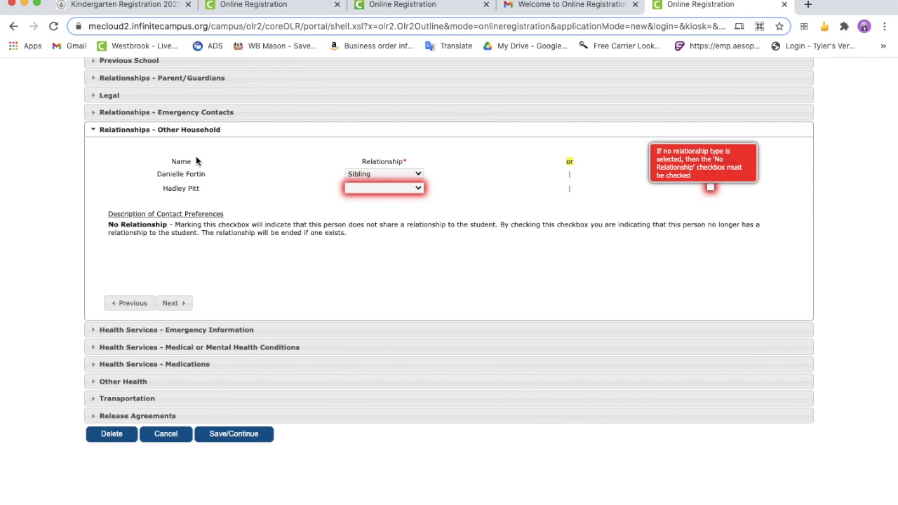
Set the second-listed household member's relationship to Sibling and continue past Emergency Information to Medical or Mental Health Conditions
click(417, 187)
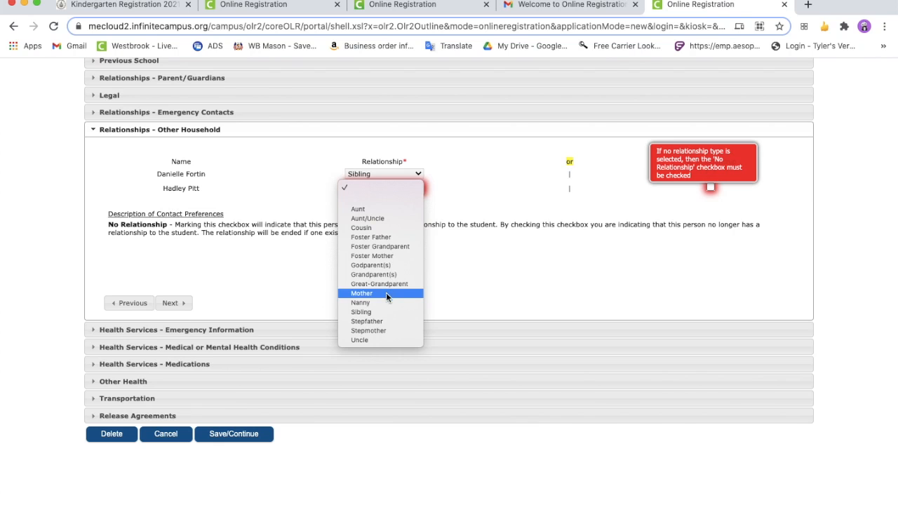
click(383, 310)
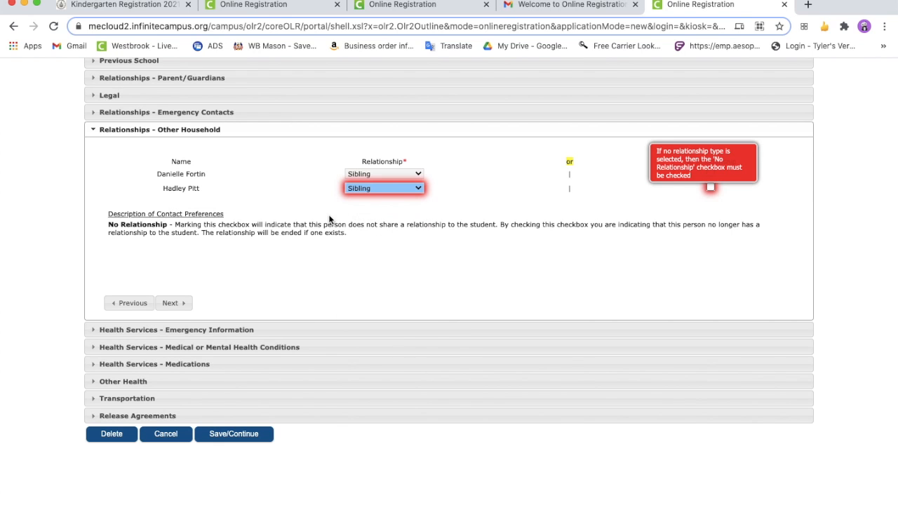
click(176, 310)
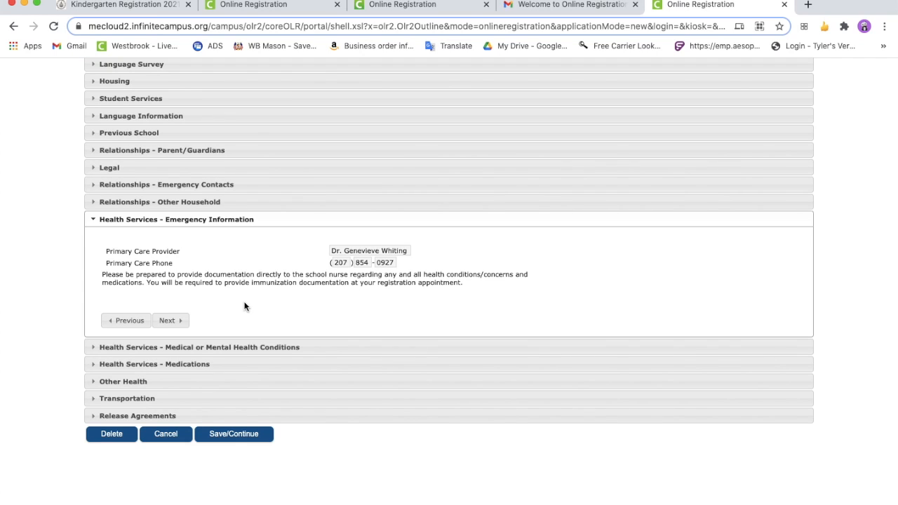
click(172, 321)
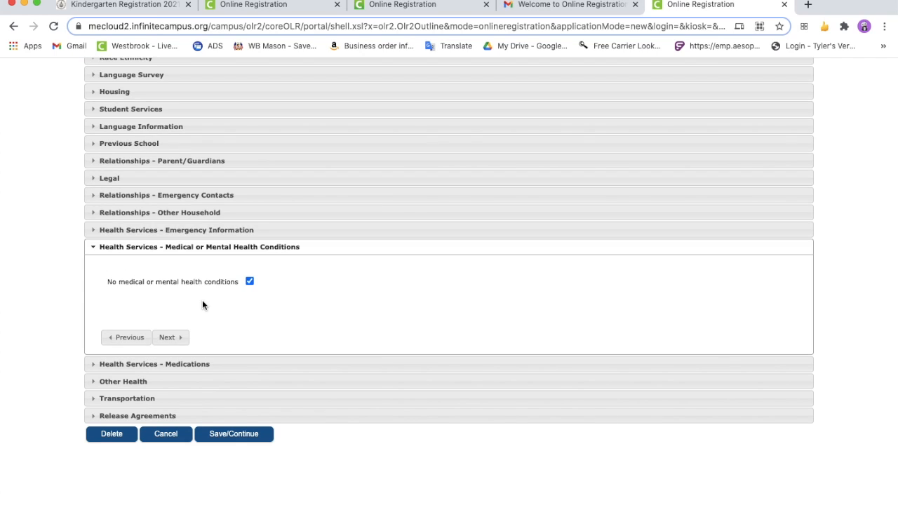
Add a blank medical condition entry to examine the condition options, remove it, and restore No medical or mental health conditions
click(250, 282)
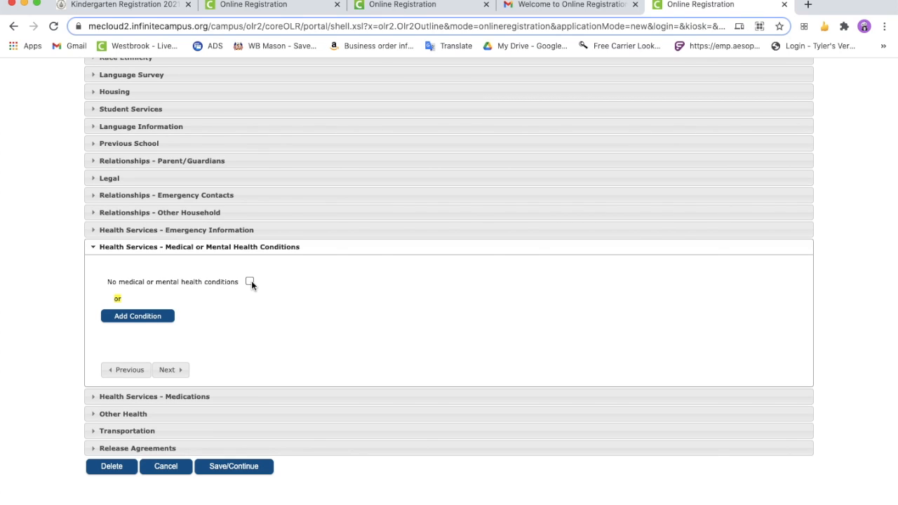
click(140, 316)
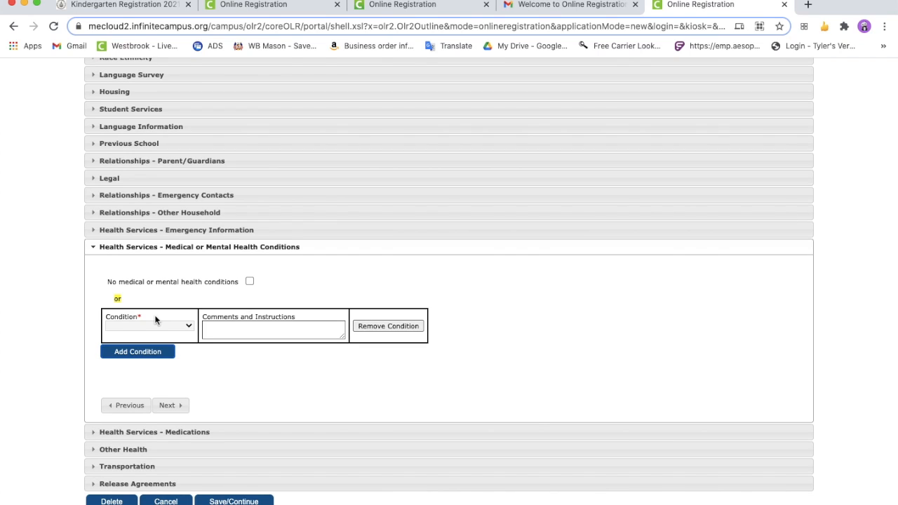
click(182, 325)
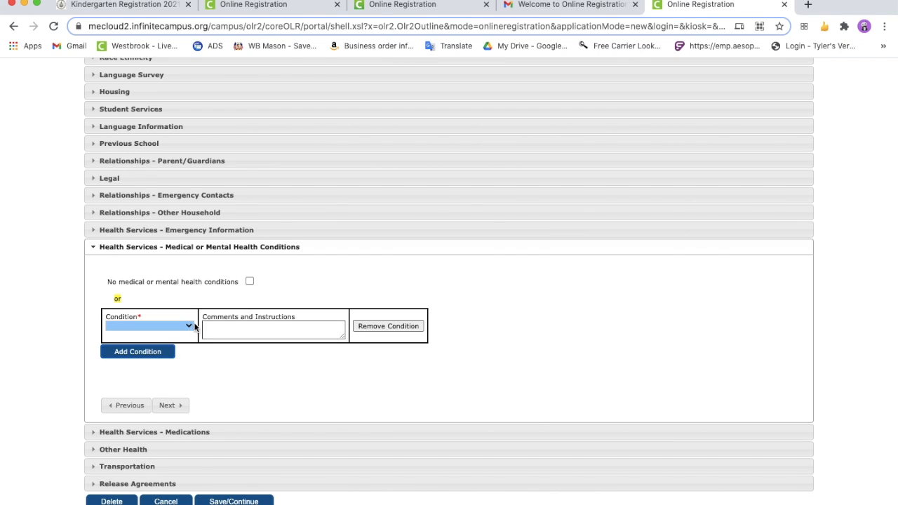
click(186, 326)
scroll(149, 456, down, 3)
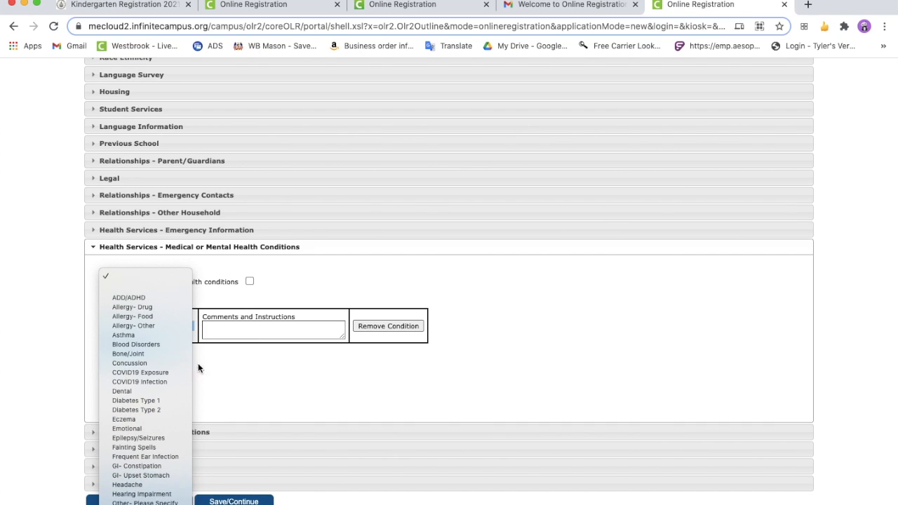
click(228, 356)
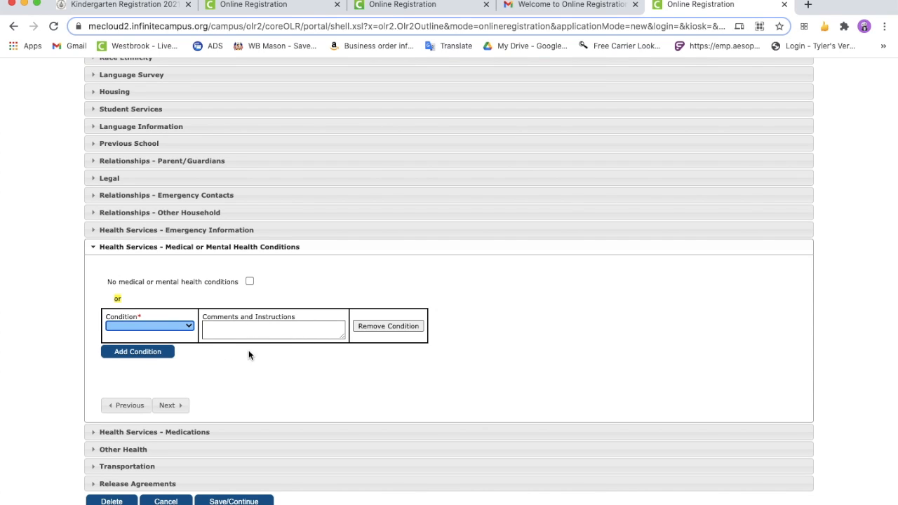
click(385, 329)
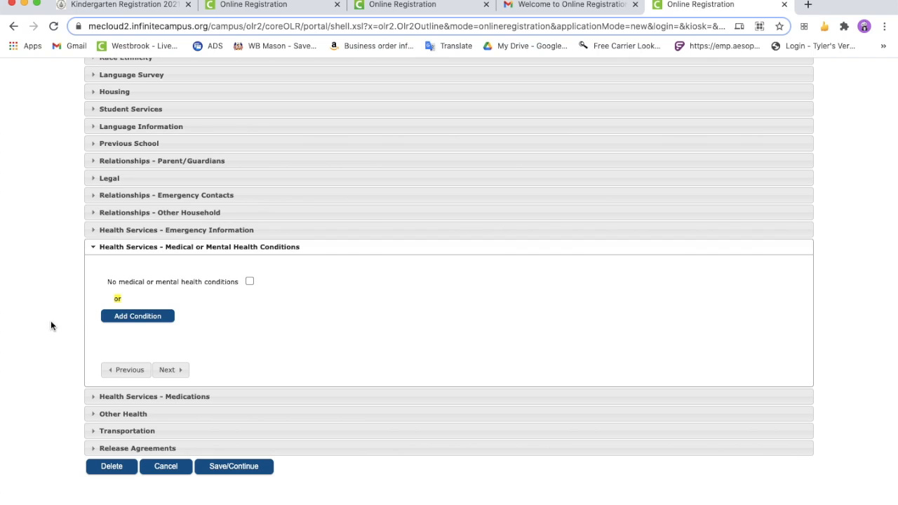
click(251, 282)
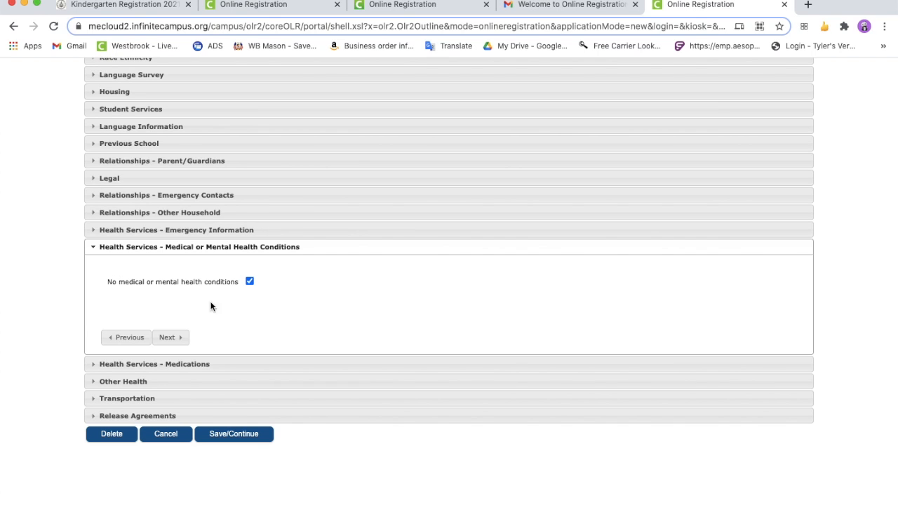
Continue to Medications, preview the fields of a blank medication entry, remove it, and restore No medications
click(171, 337)
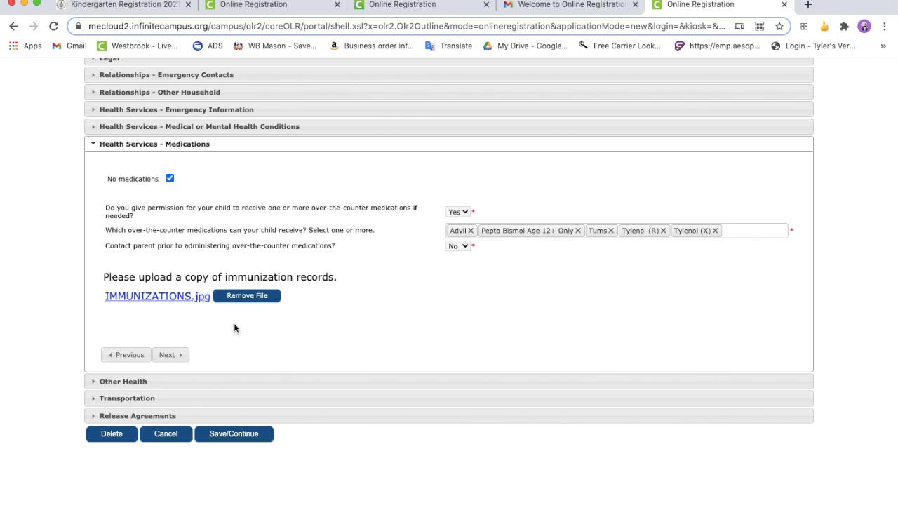
click(158, 179)
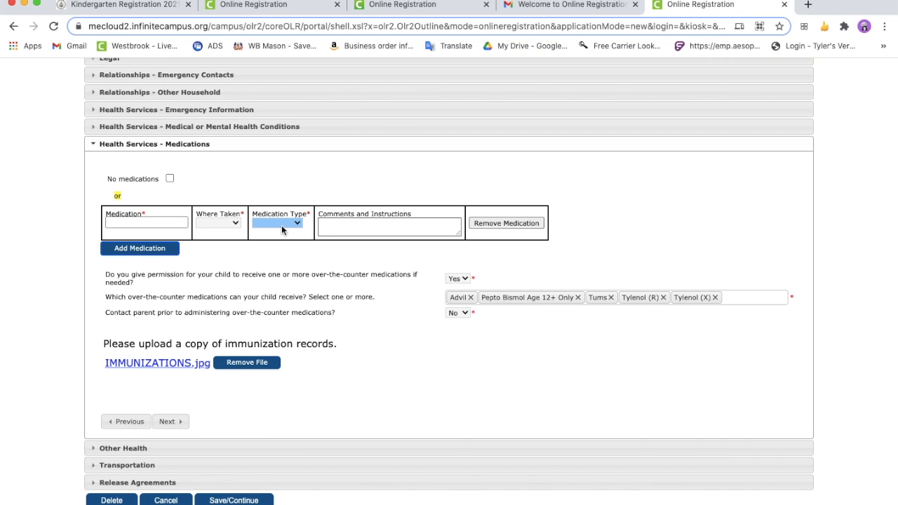
click(503, 223)
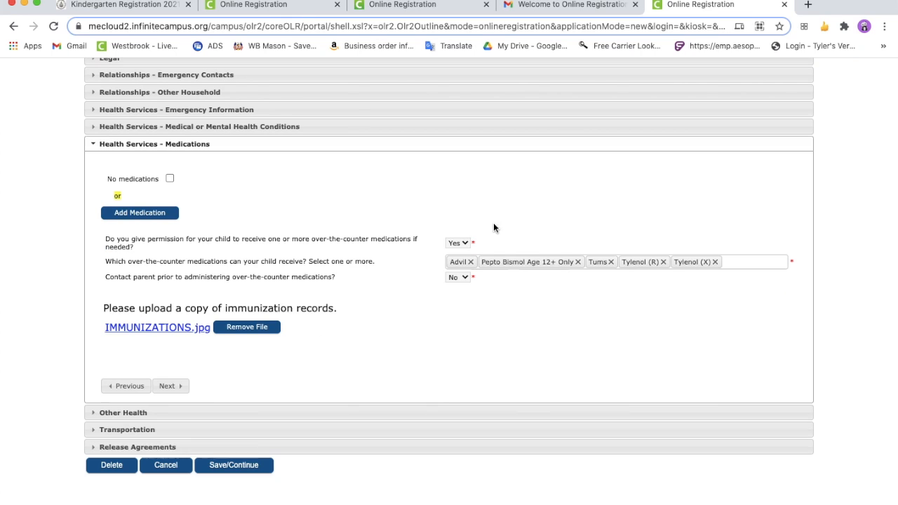
click(169, 179)
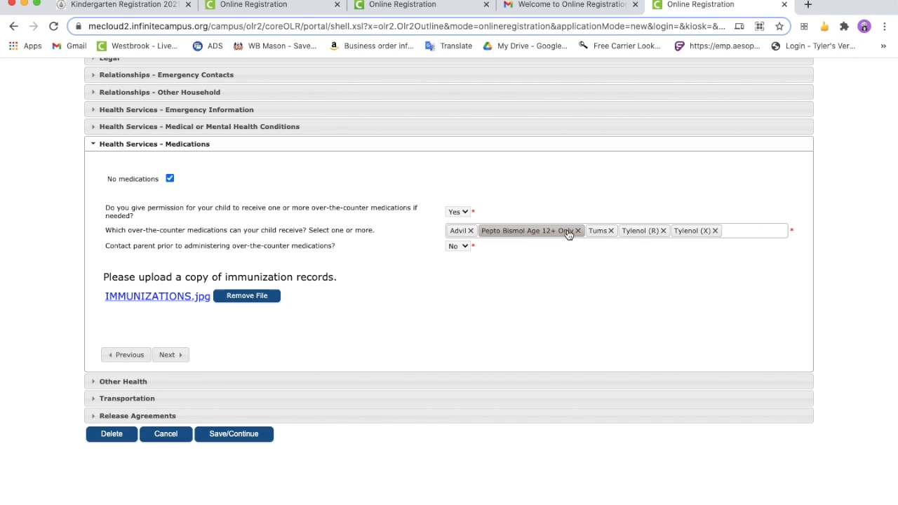
Examine the over-the-counter medication options, and switch the contact-parent answer to Yes and back to No
click(737, 231)
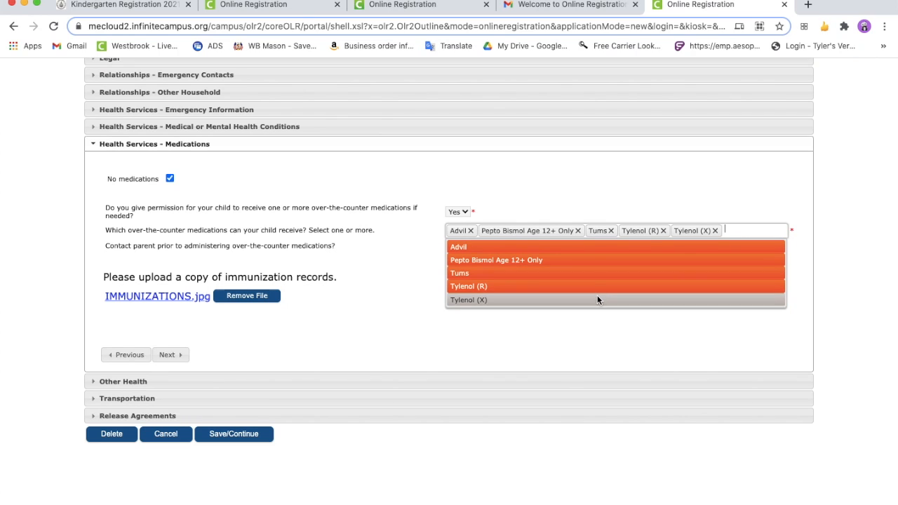
click(559, 327)
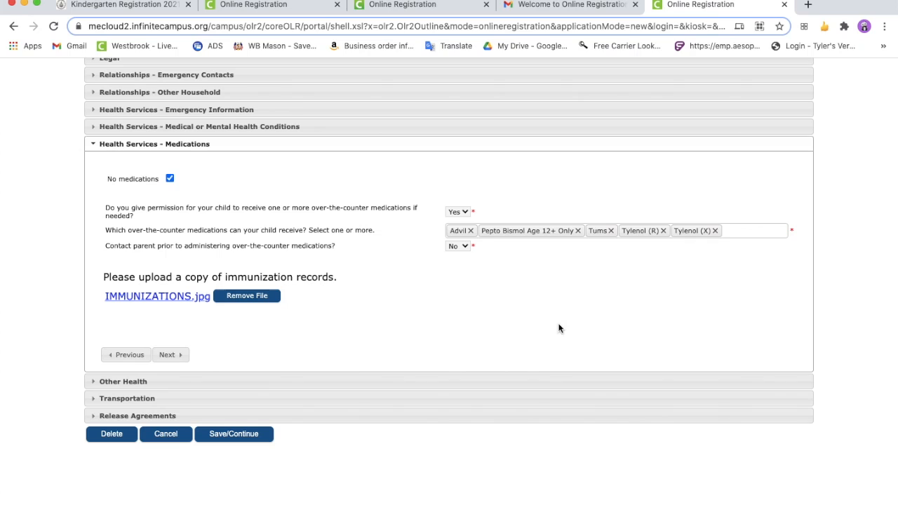
mouse_move(128, 250)
mouse_down()
mouse_move(115, 249)
mouse_move(142, 250)
mouse_up()
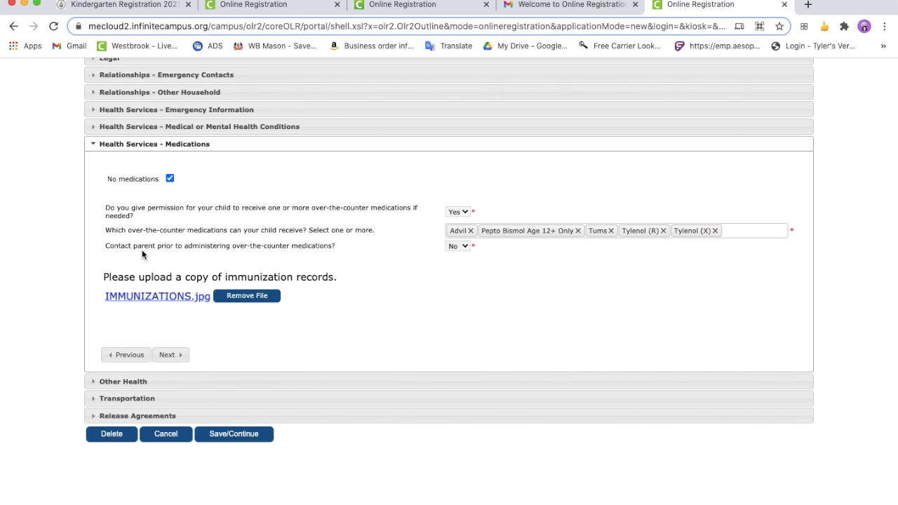
click(460, 246)
click(462, 266)
click(465, 248)
click(460, 259)
Remove the attached immunization record, upload IMMUNIZATIONS.jpg in its place, and continue to the Other Health section
click(249, 295)
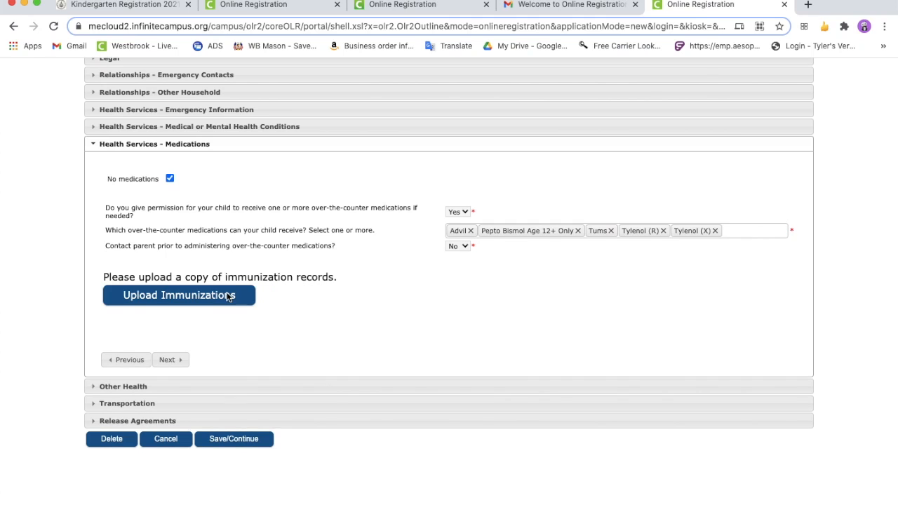
click(228, 297)
click(382, 78)
click(664, 302)
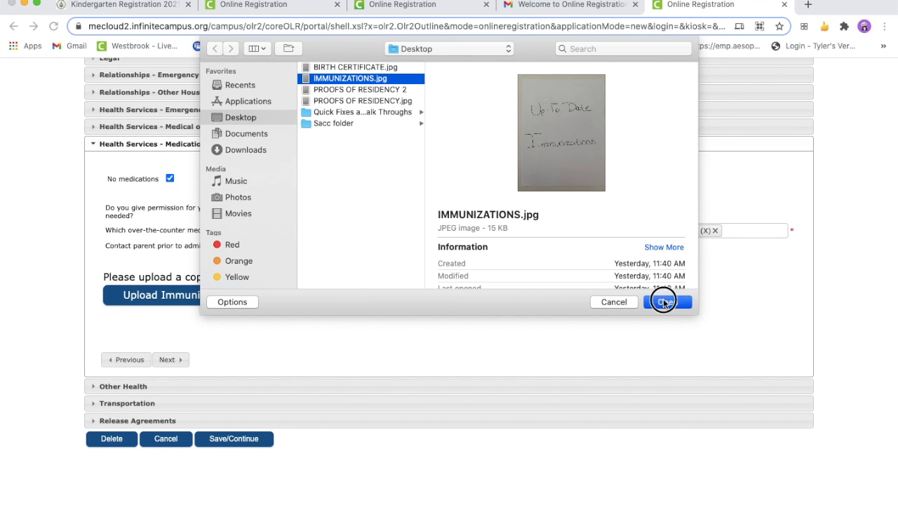
click(171, 355)
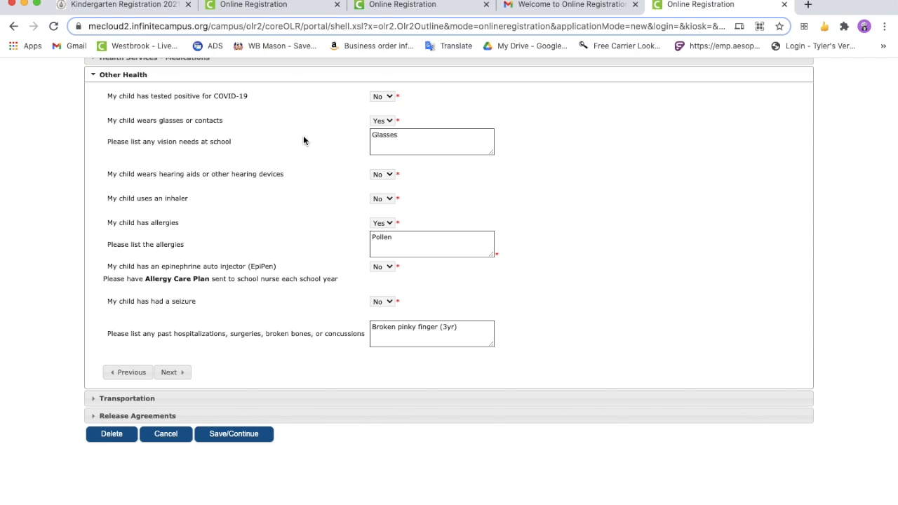
Check the glasses and allergies answers in Other Health, keeping Yes and Pollen, and continue to the Transportation section
click(389, 123)
click(391, 224)
click(391, 224)
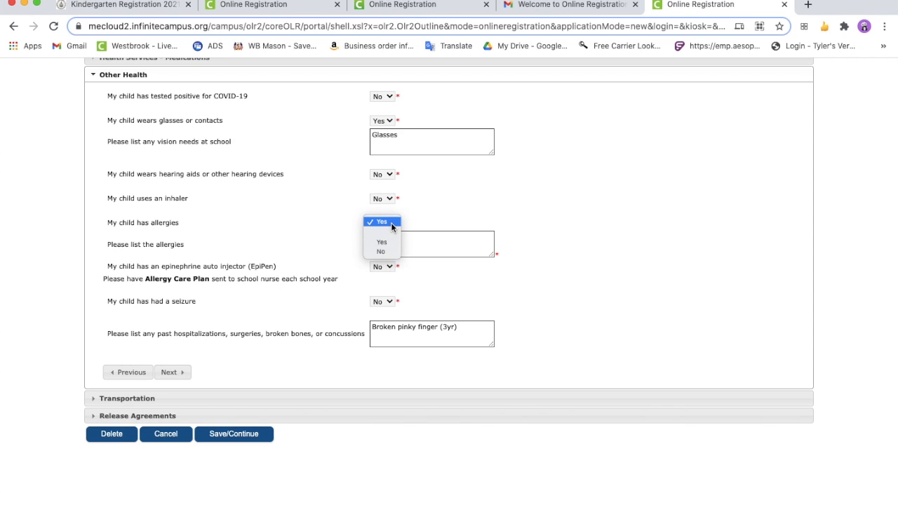
click(391, 224)
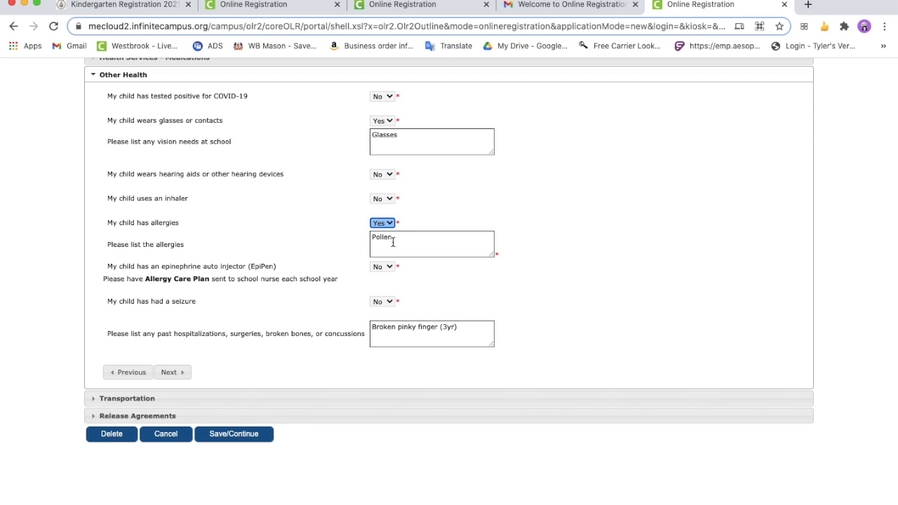
click(398, 241)
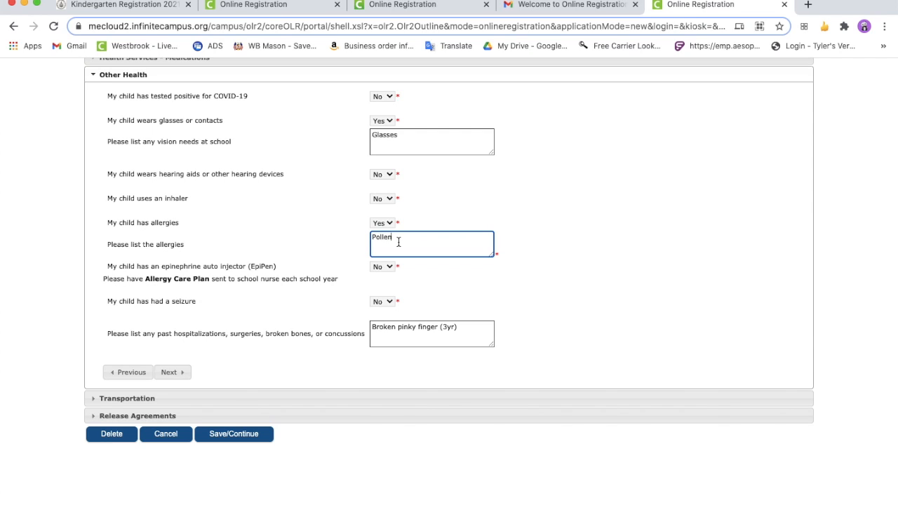
click(170, 372)
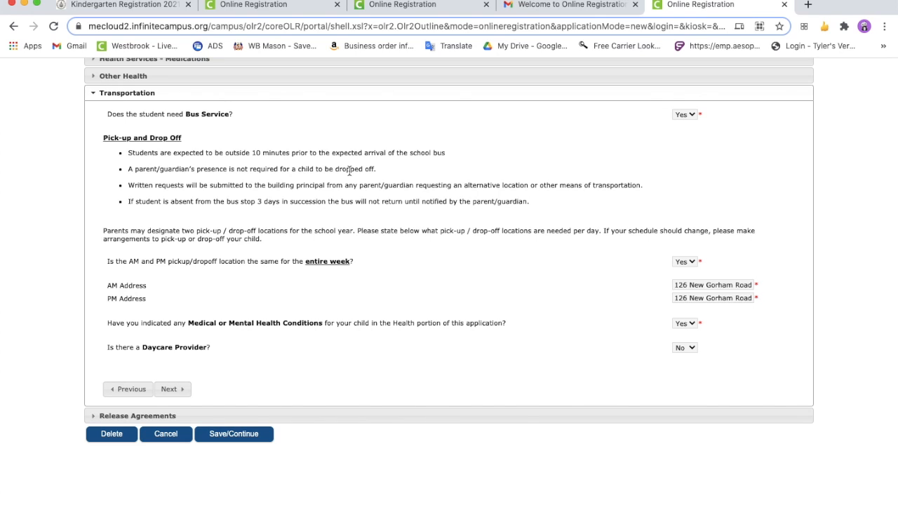
Check the bus service choices, and switch the same-location-for-entire-week answer to No and back to Yes
click(690, 114)
click(690, 115)
click(691, 262)
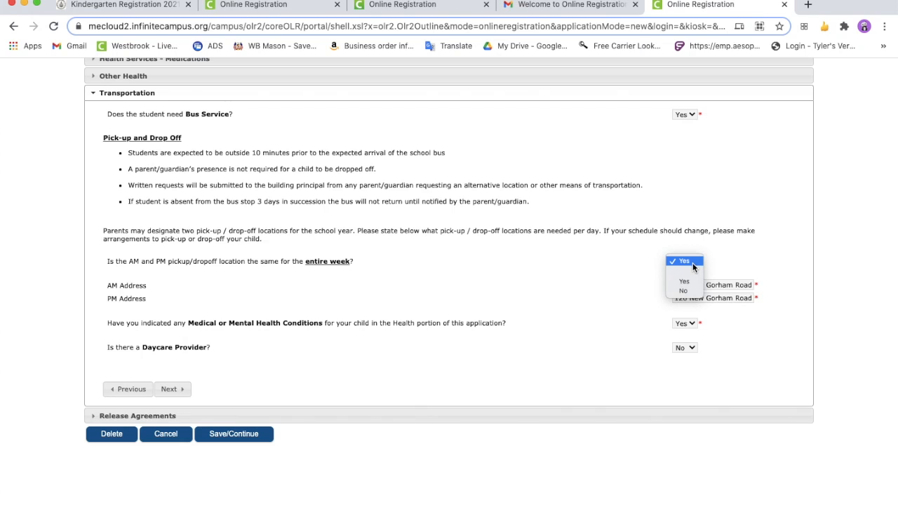
click(688, 291)
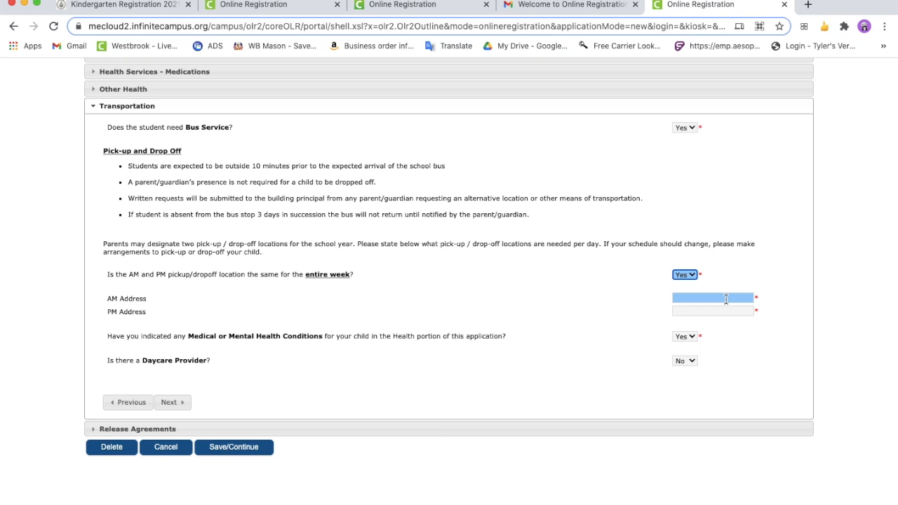
click(723, 312)
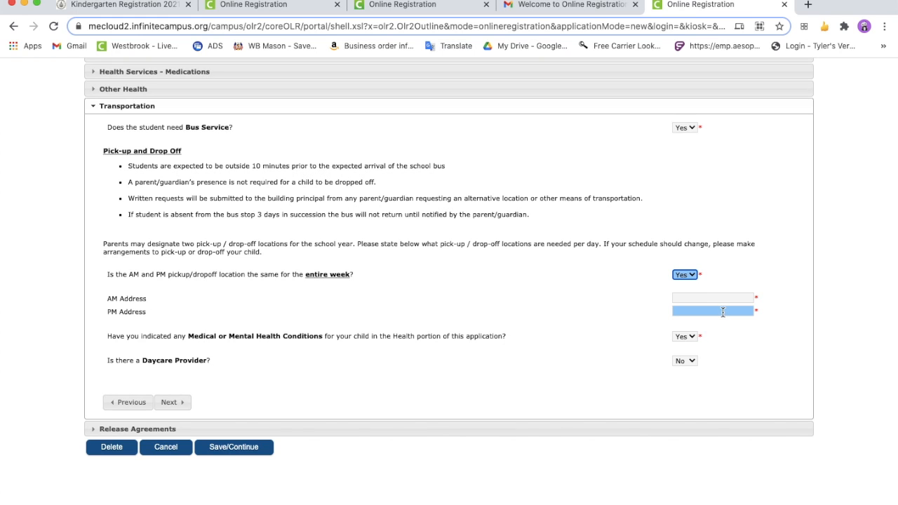
Keep Yes for medical conditions, preview the daycare provider fields with Yes, restore No, and continue to Release Agreements
click(684, 337)
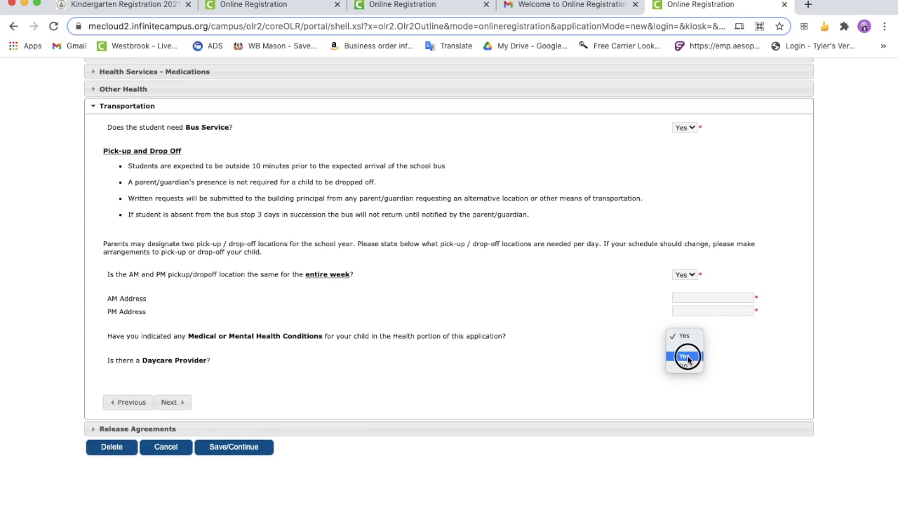
click(687, 358)
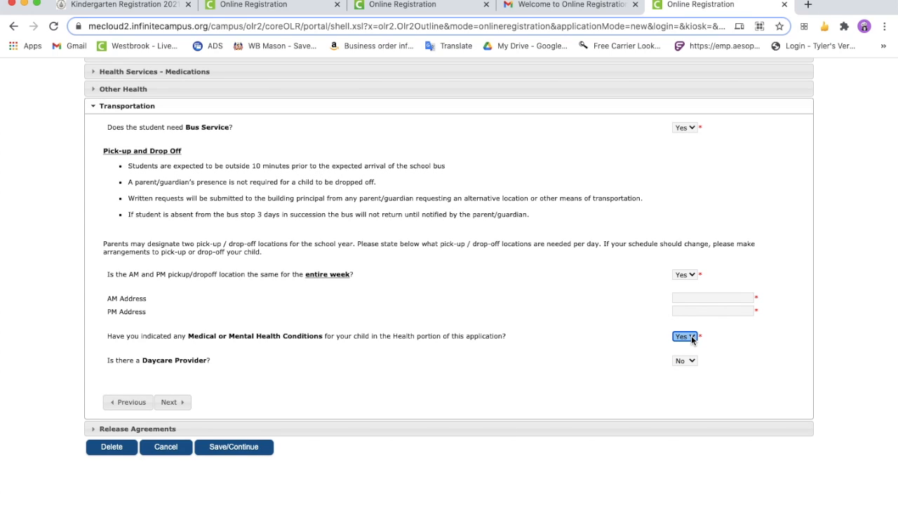
click(691, 361)
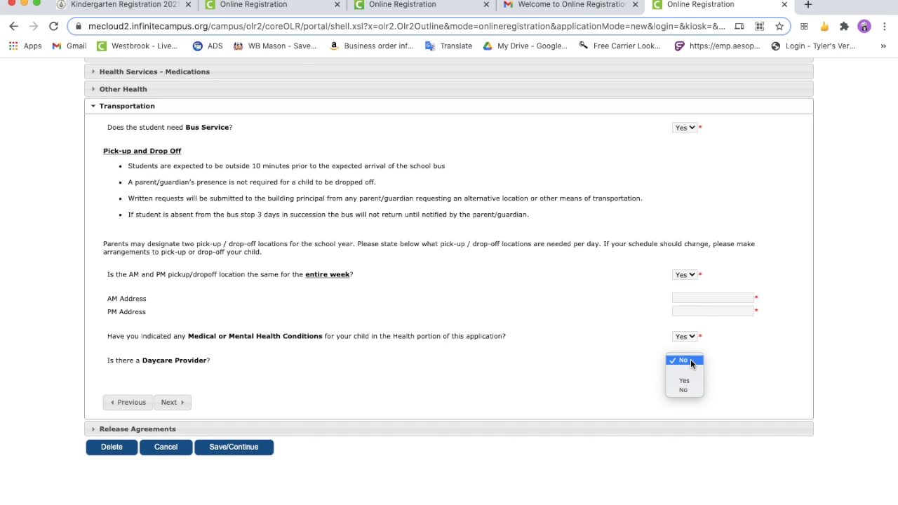
click(687, 383)
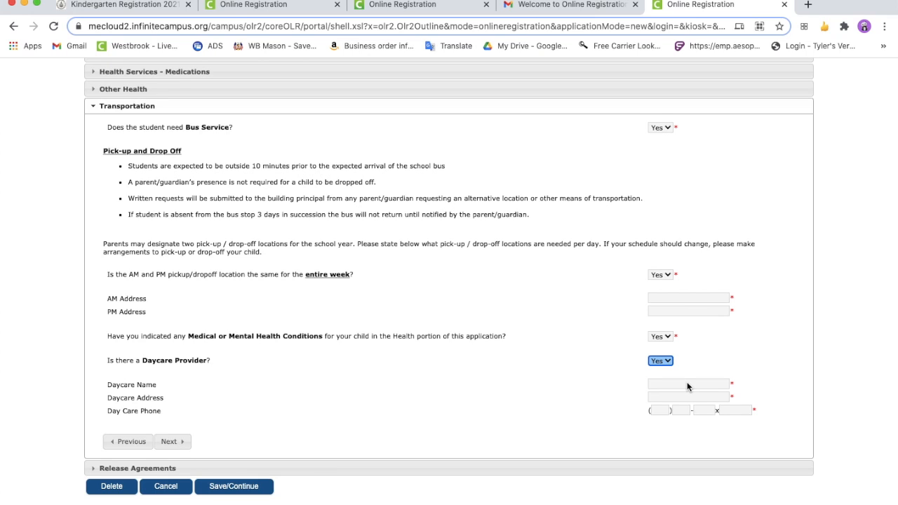
click(661, 360)
click(666, 341)
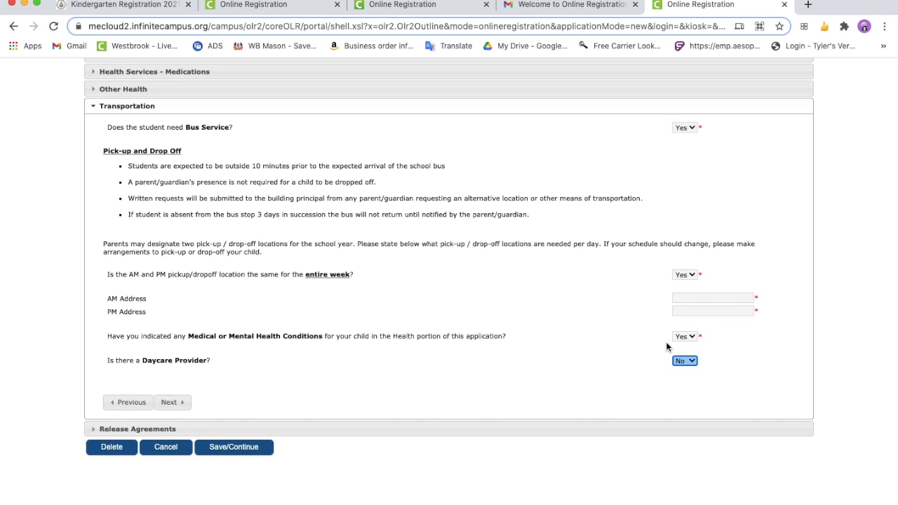
click(172, 403)
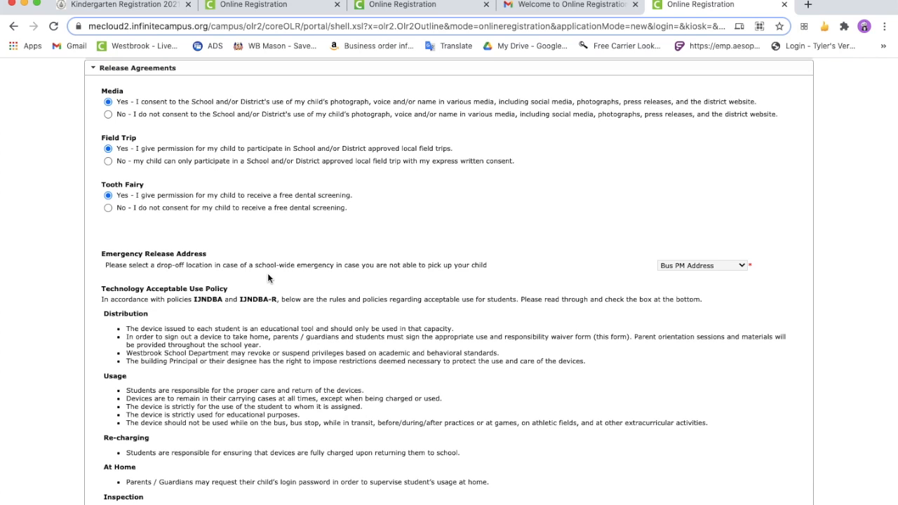
Examine the emergency release address choices, keeping Bus PM Address as the drop-off location
click(732, 268)
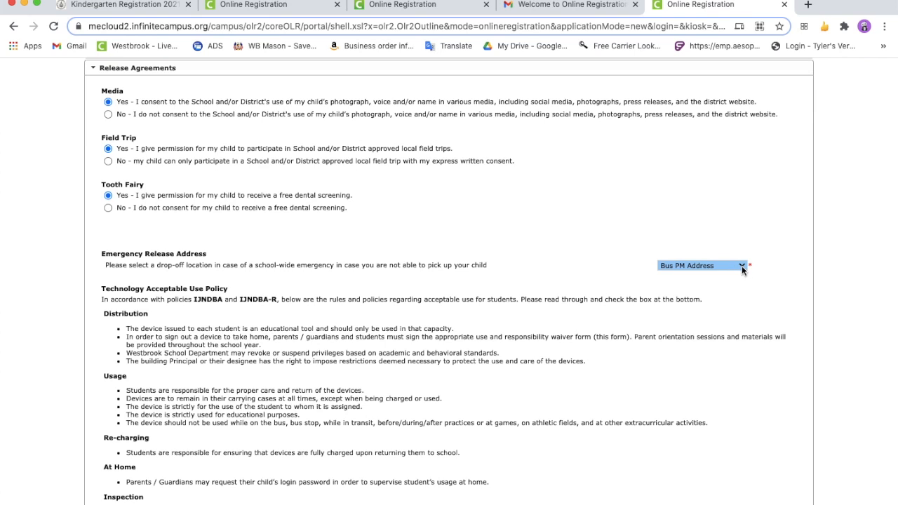
click(743, 270)
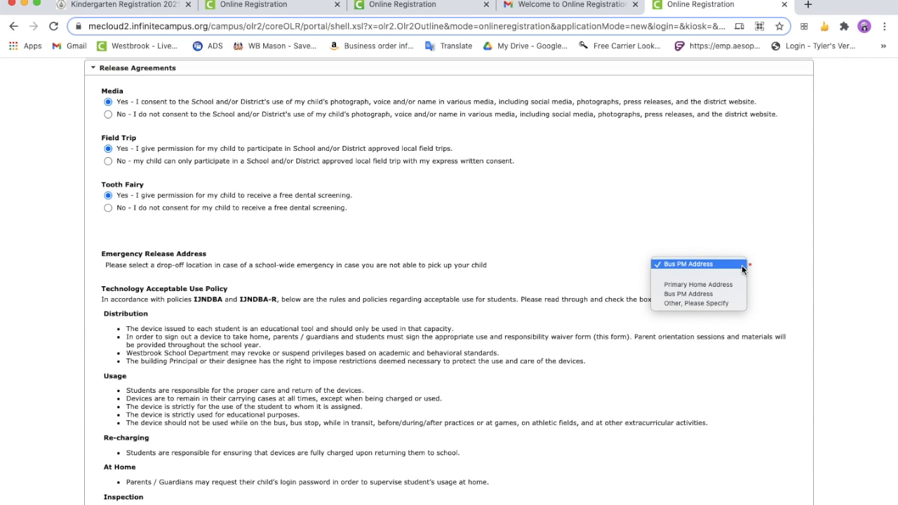
click(742, 266)
Review the Technology Acceptable Use Policy through the agreement and signature, save the student, and proceed to the Completed stage
scroll(448, 224, down, 5)
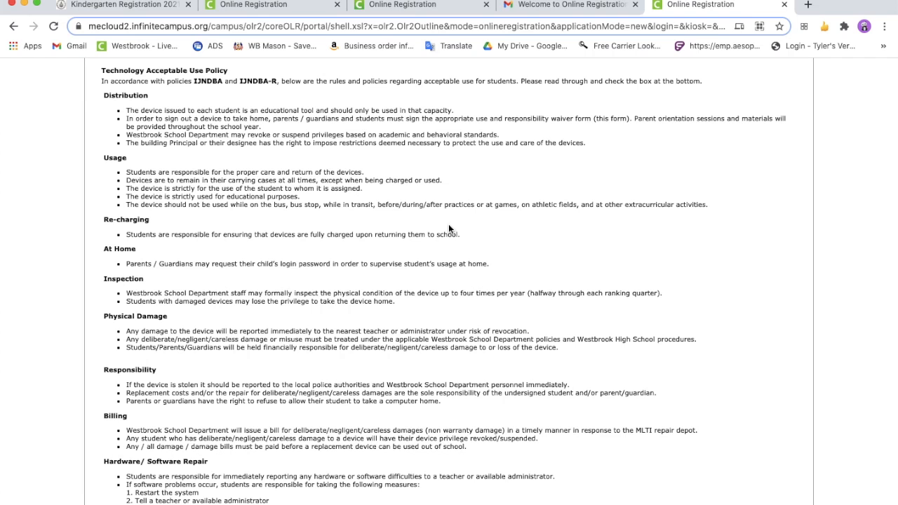
scroll(449, 227, down, 5)
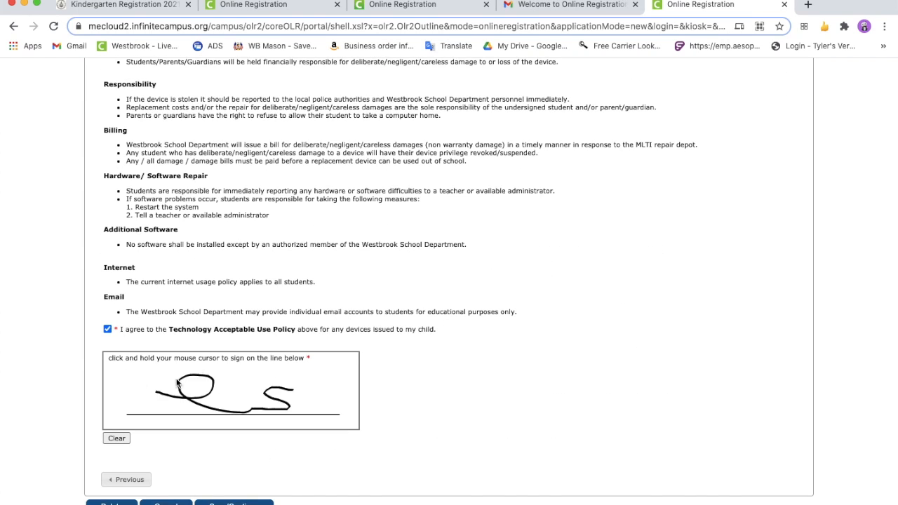
scroll(231, 451, down, 1)
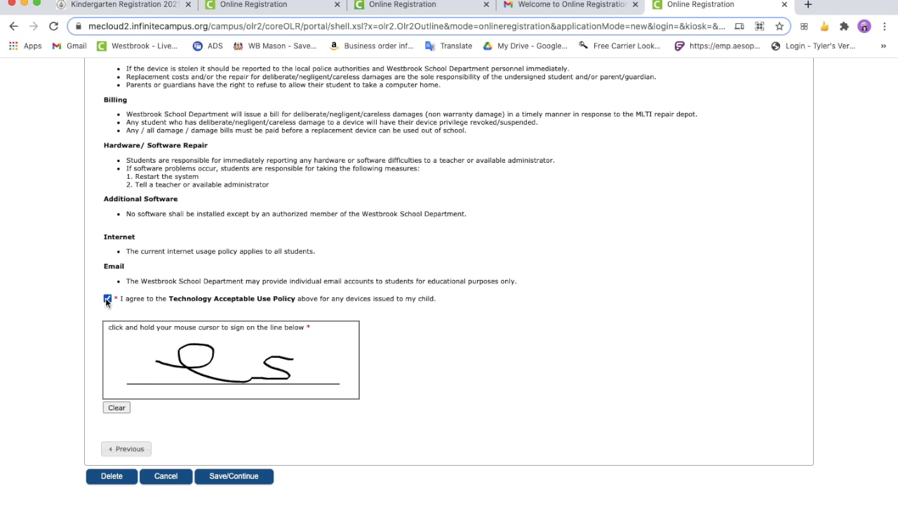
click(227, 476)
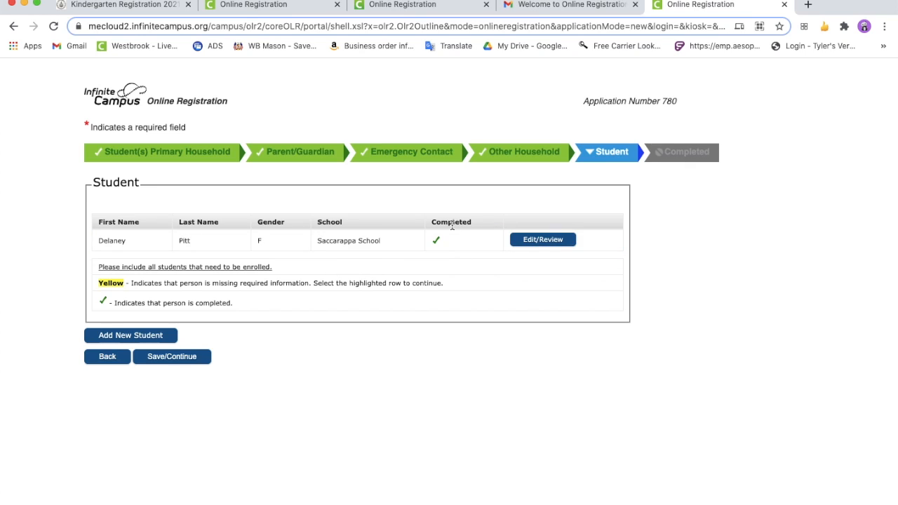
click(175, 357)
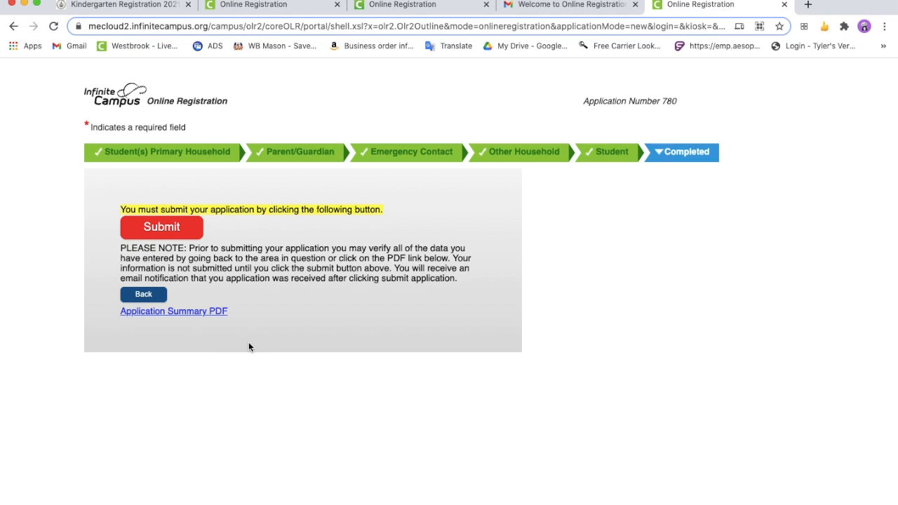
View the application summary PDF, close it, and submit the registration with confirmation
click(186, 312)
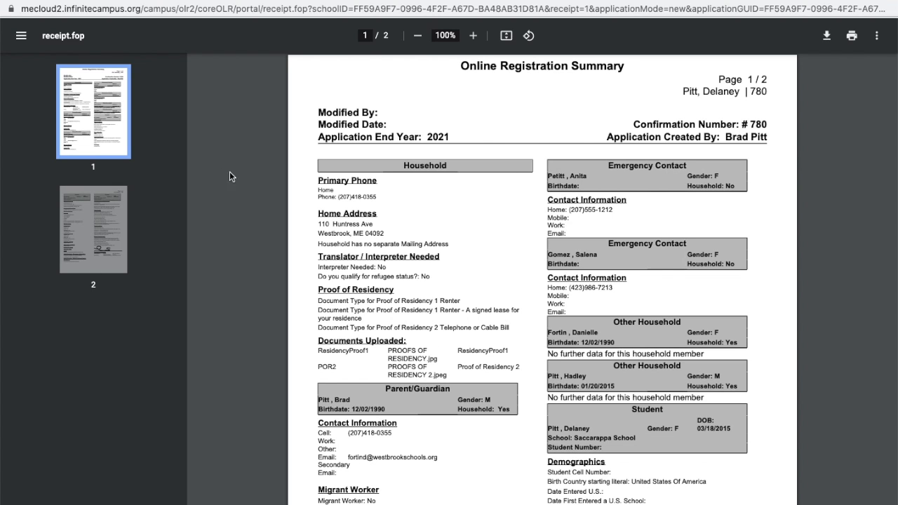
key(super+w)
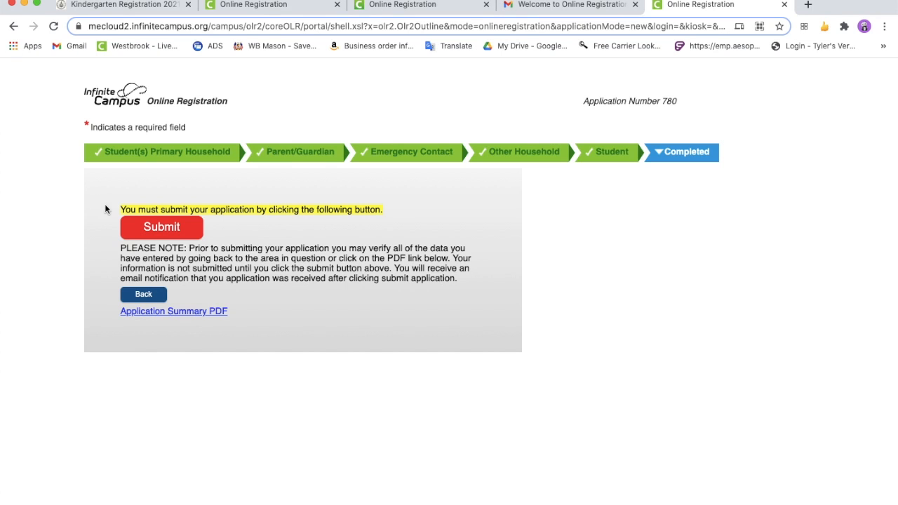
click(138, 221)
click(525, 304)
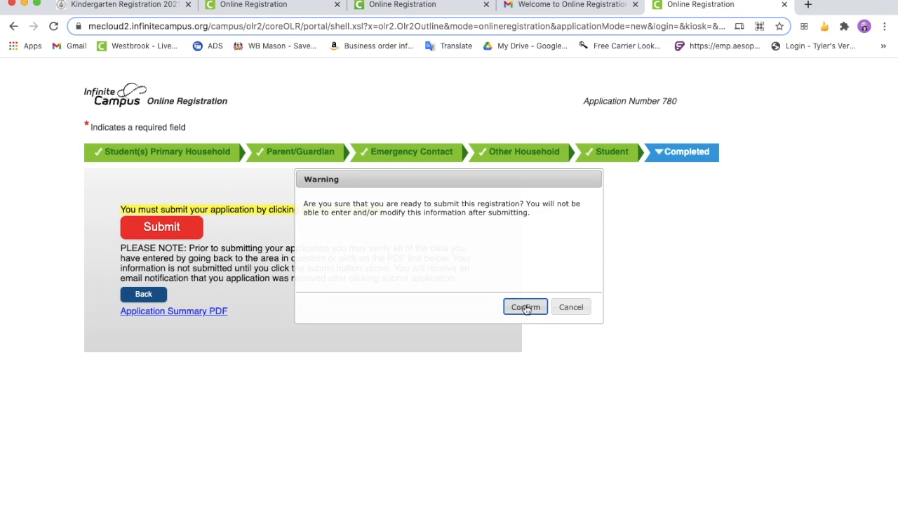